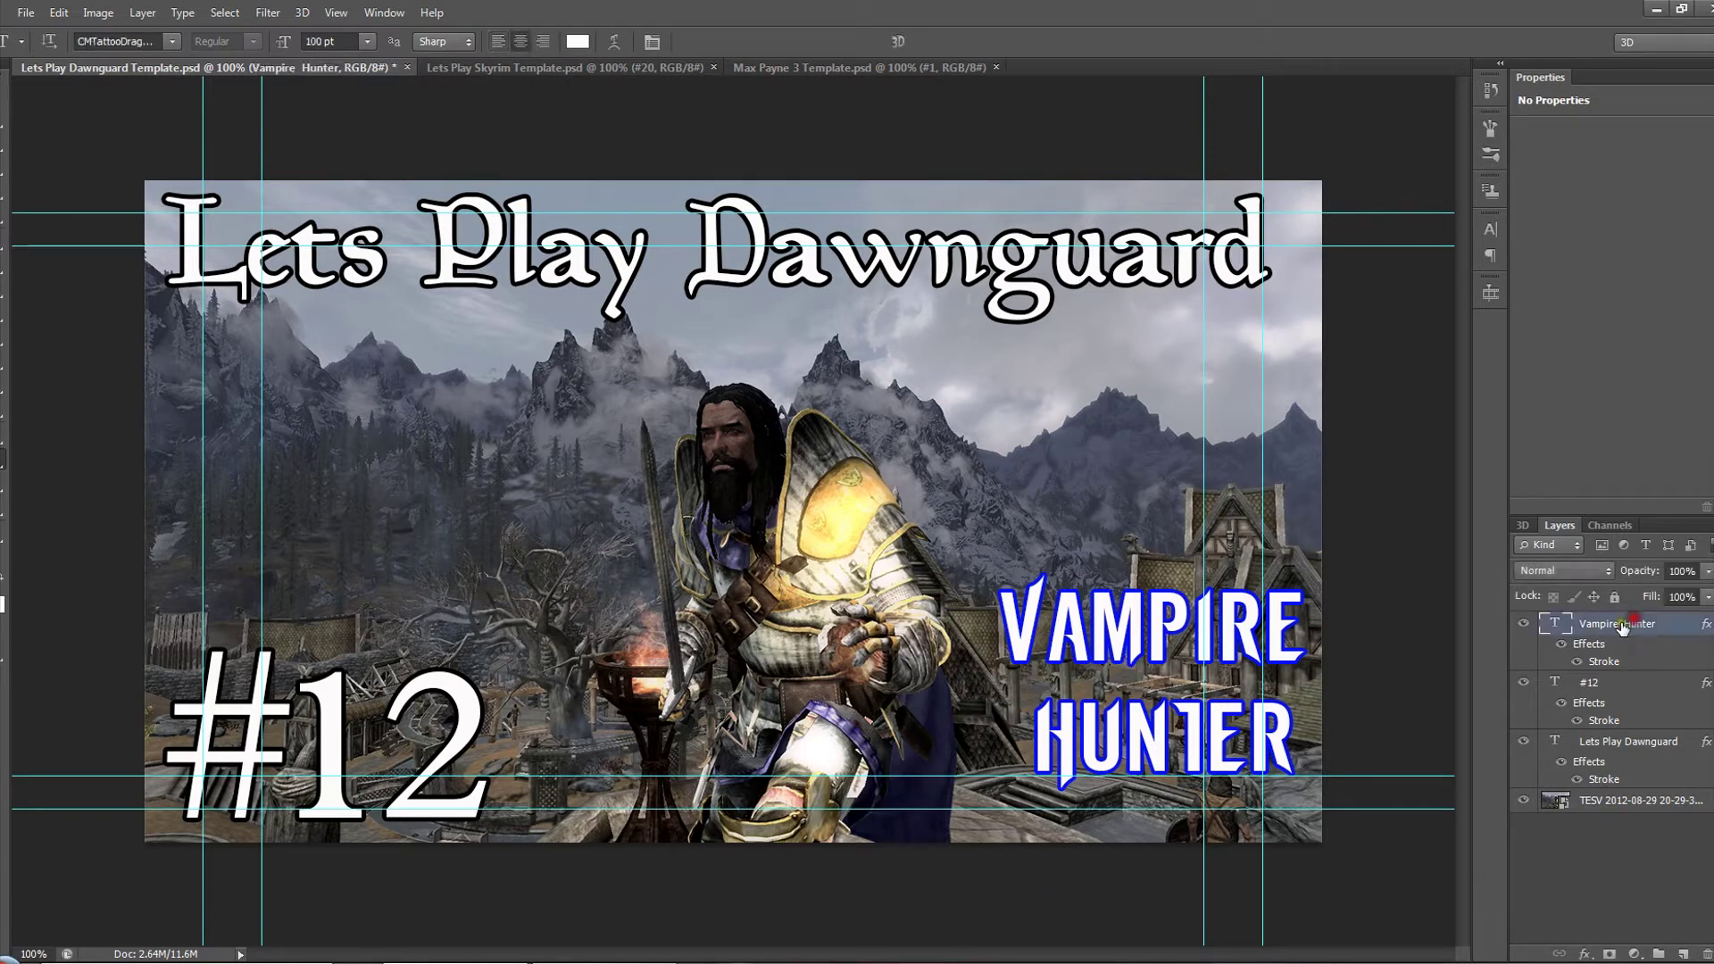
Look through the Lets Play Skyrim template, then the Max Payne 3 template
click(1623, 755)
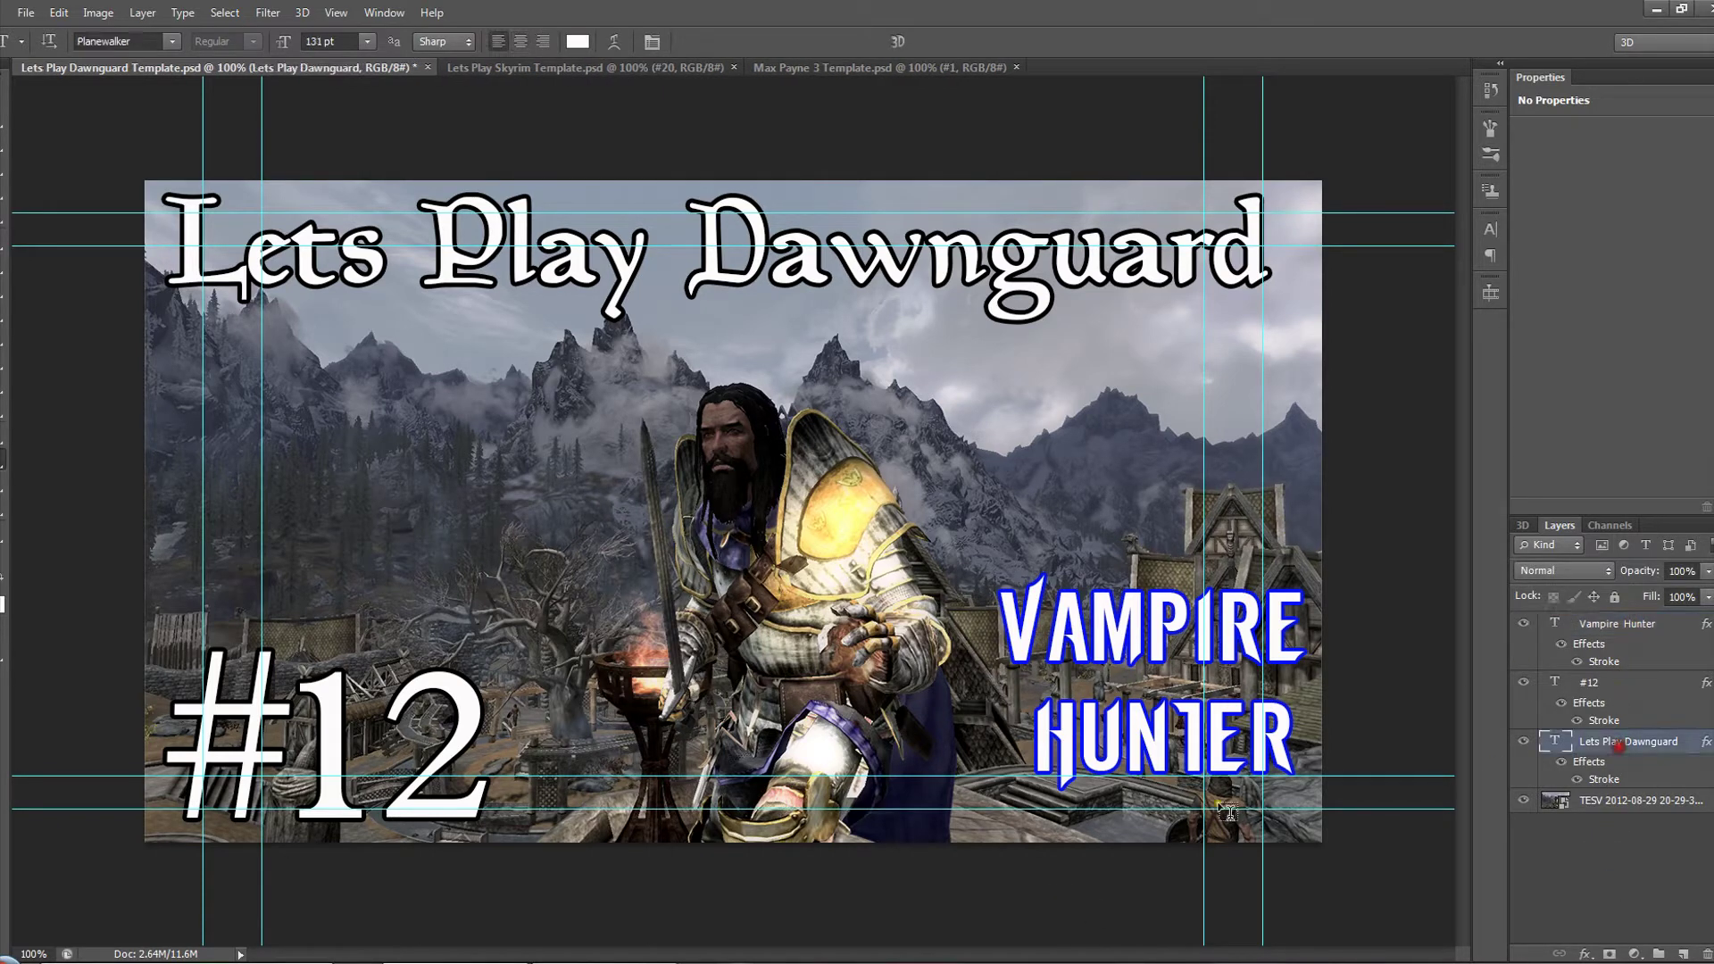
click(511, 70)
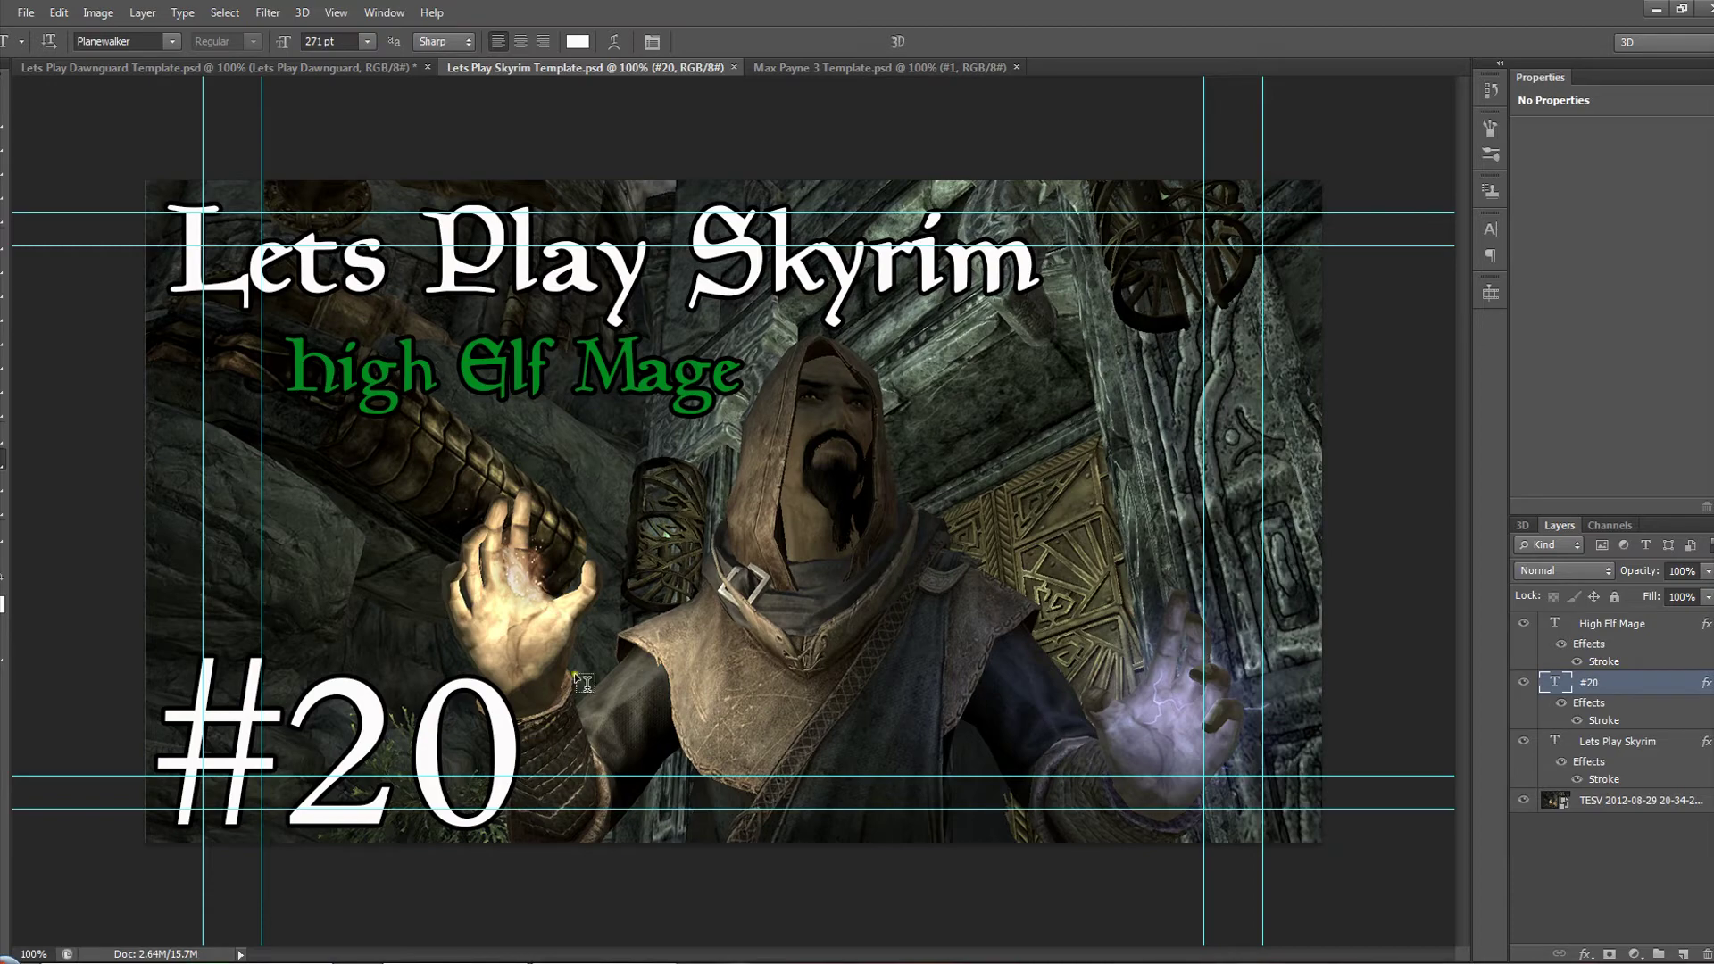
click(903, 67)
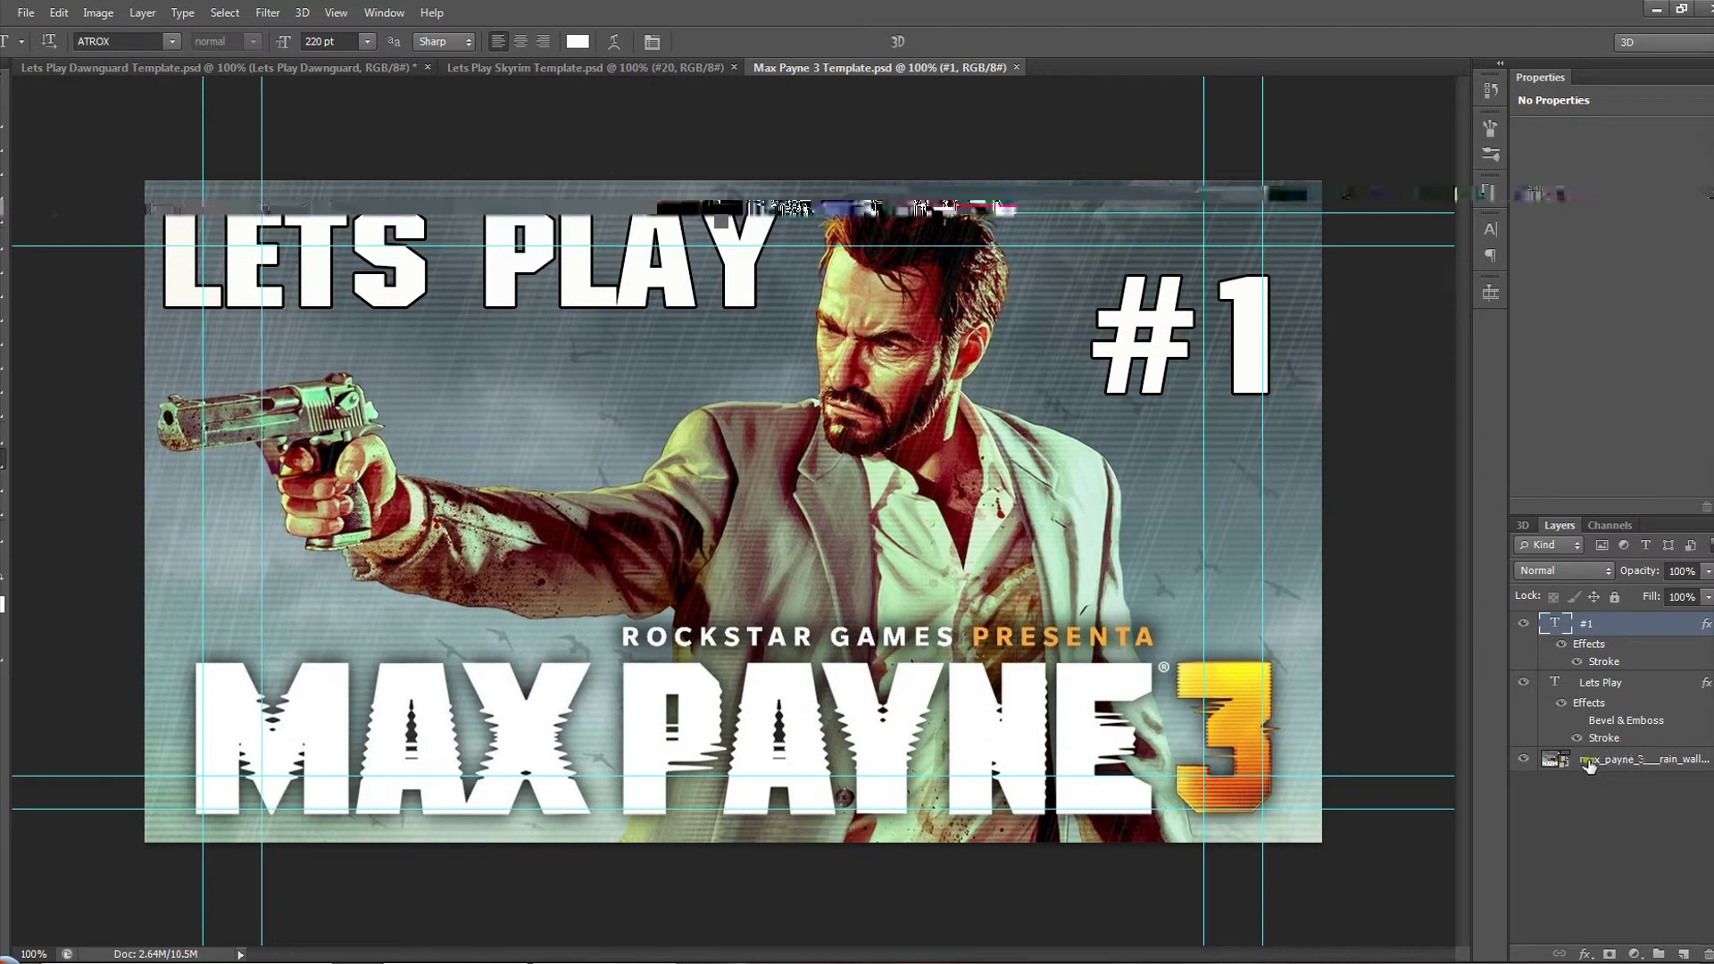
Hide and re-show the Max Payne wallpaper background layer
click(1532, 760)
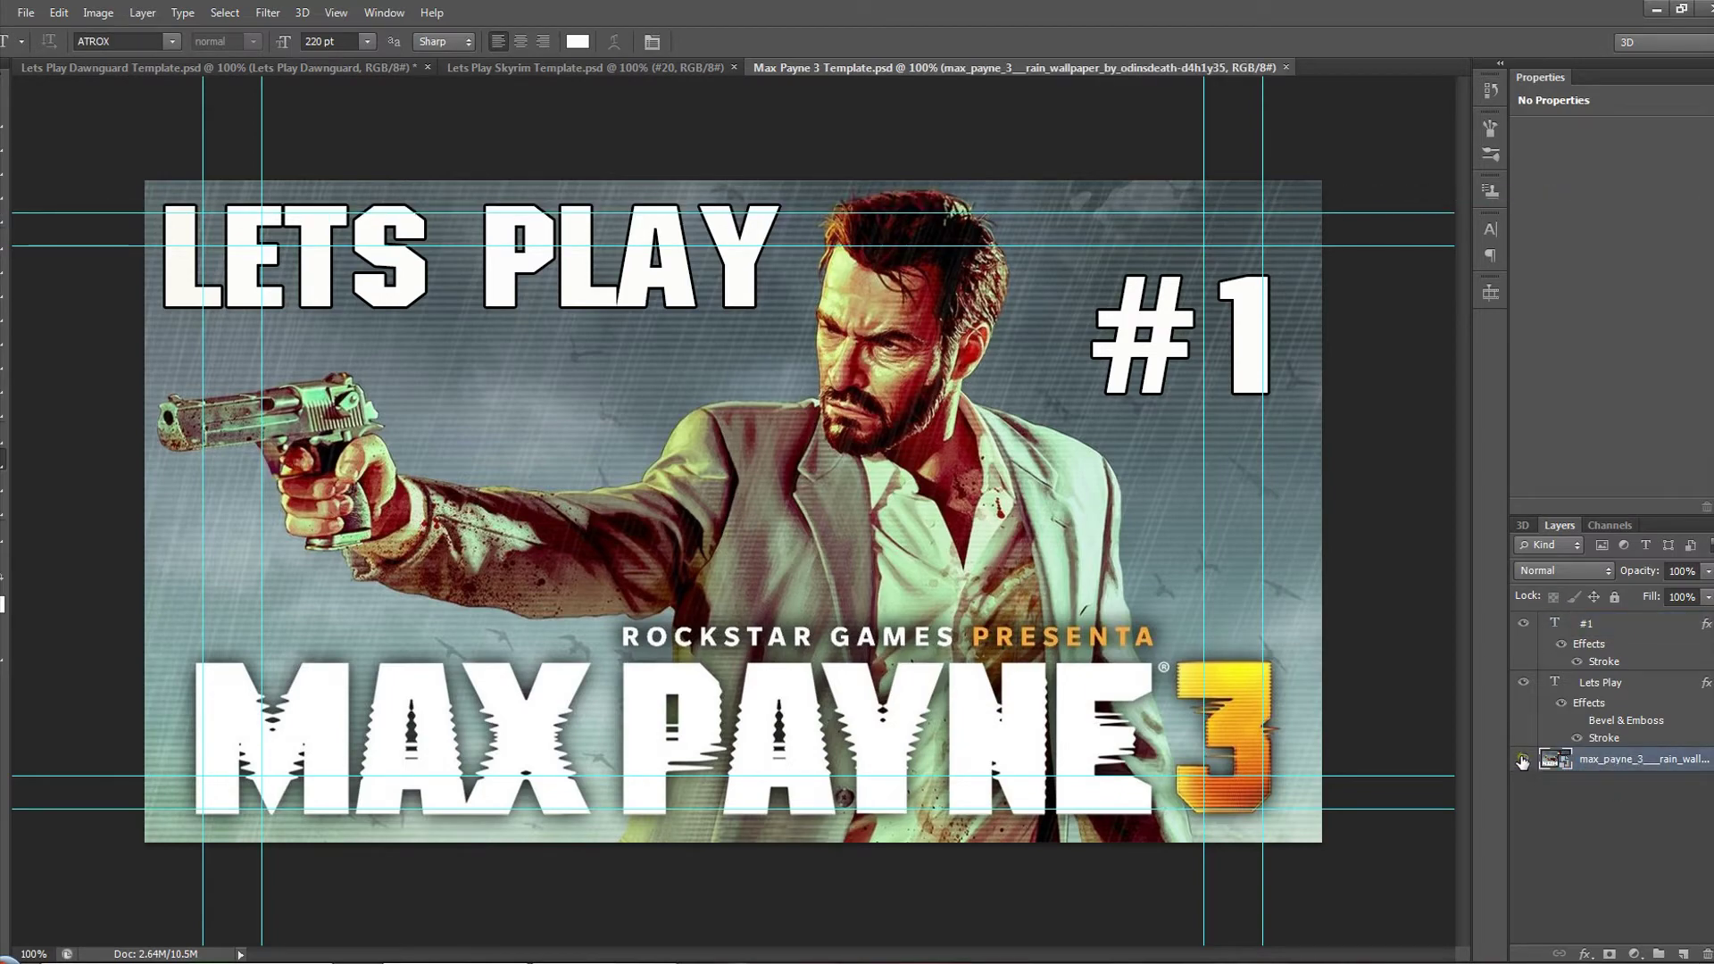
click(1523, 760)
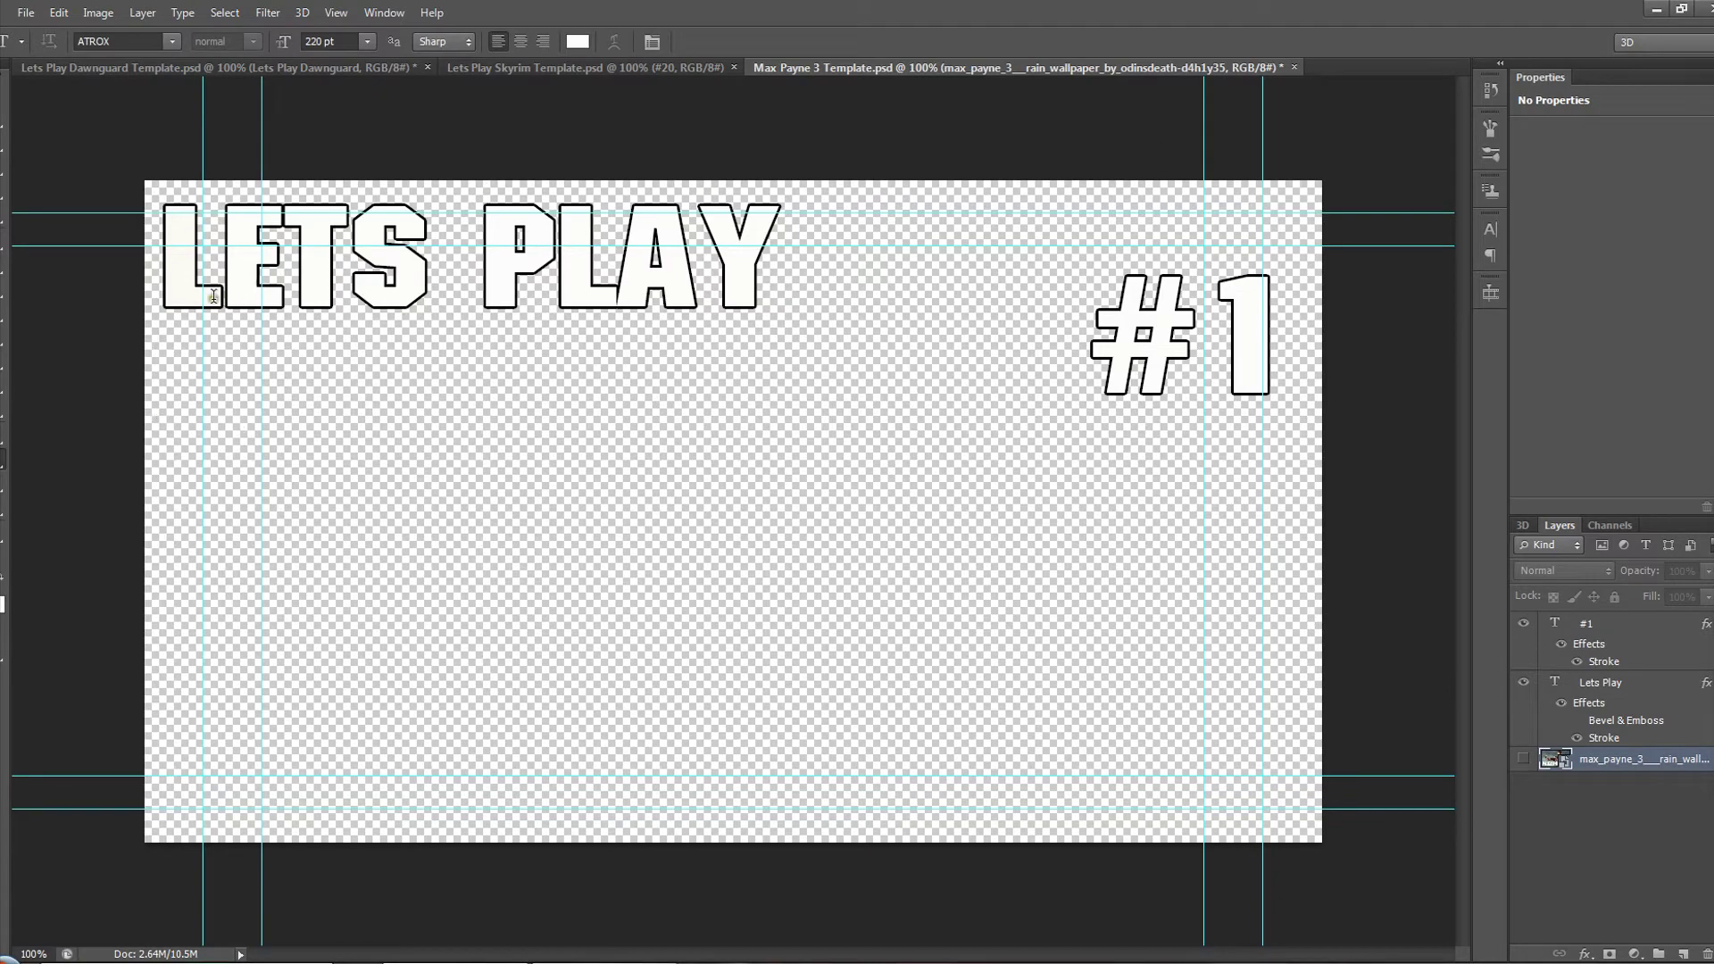
click(1526, 759)
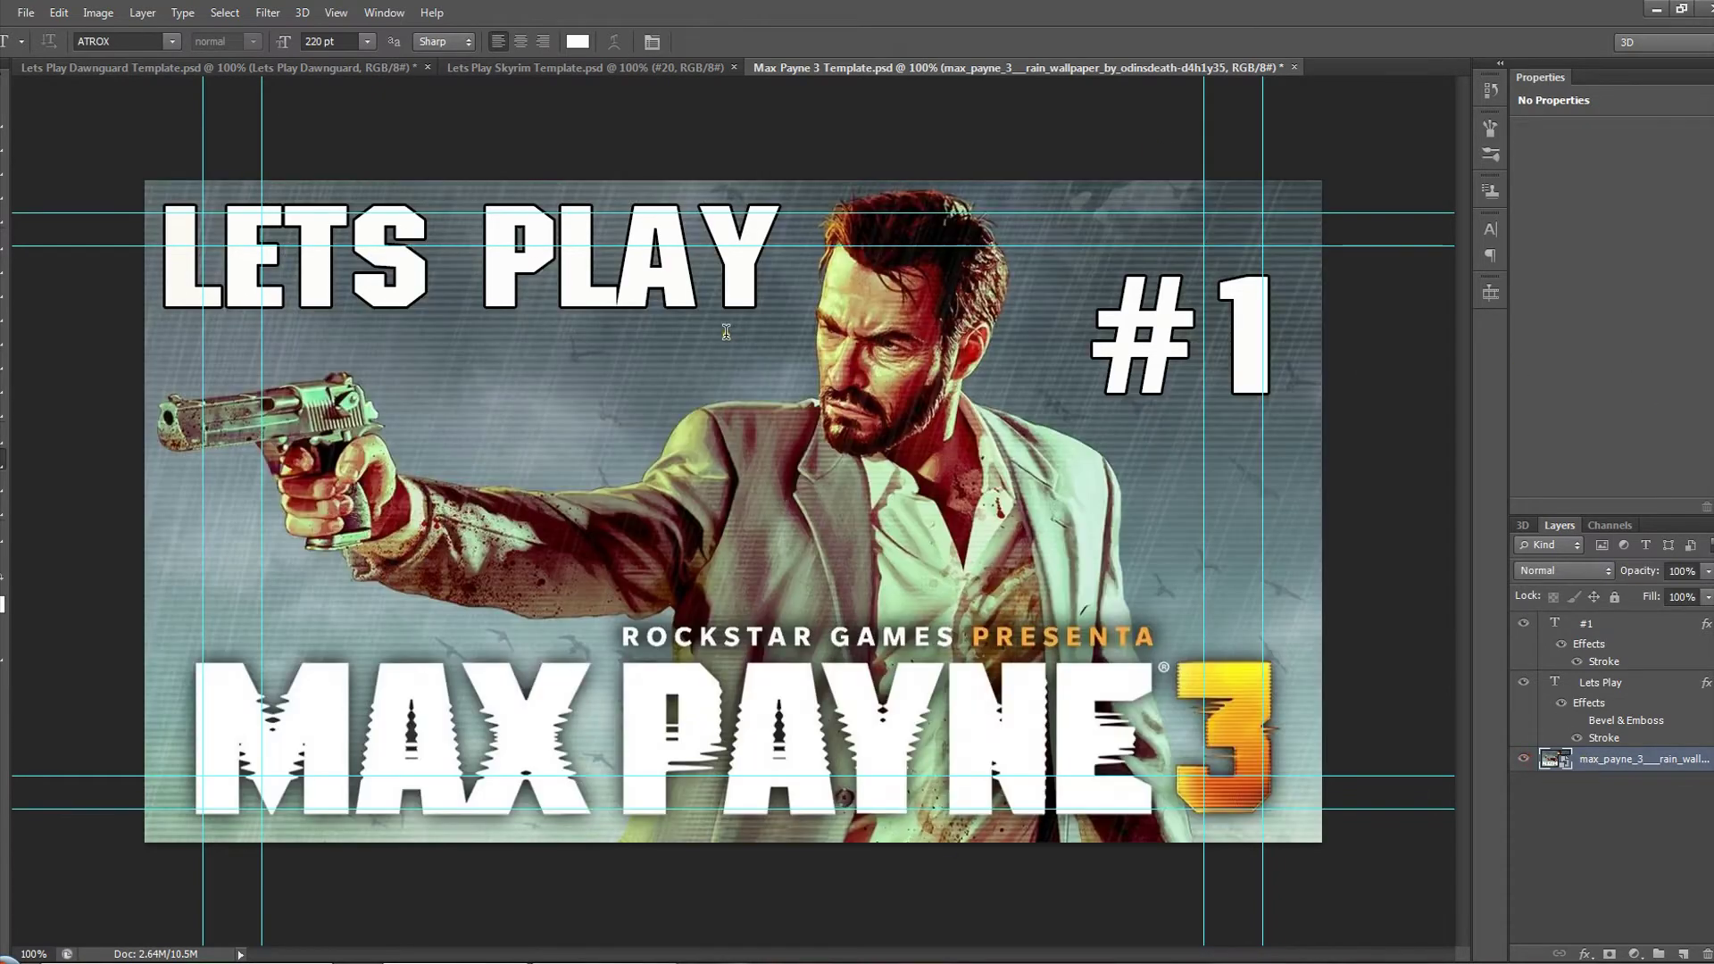
Cycle through the Skyrim and Max Payne templates, ending on the Dawnguard template
click(346, 67)
click(585, 68)
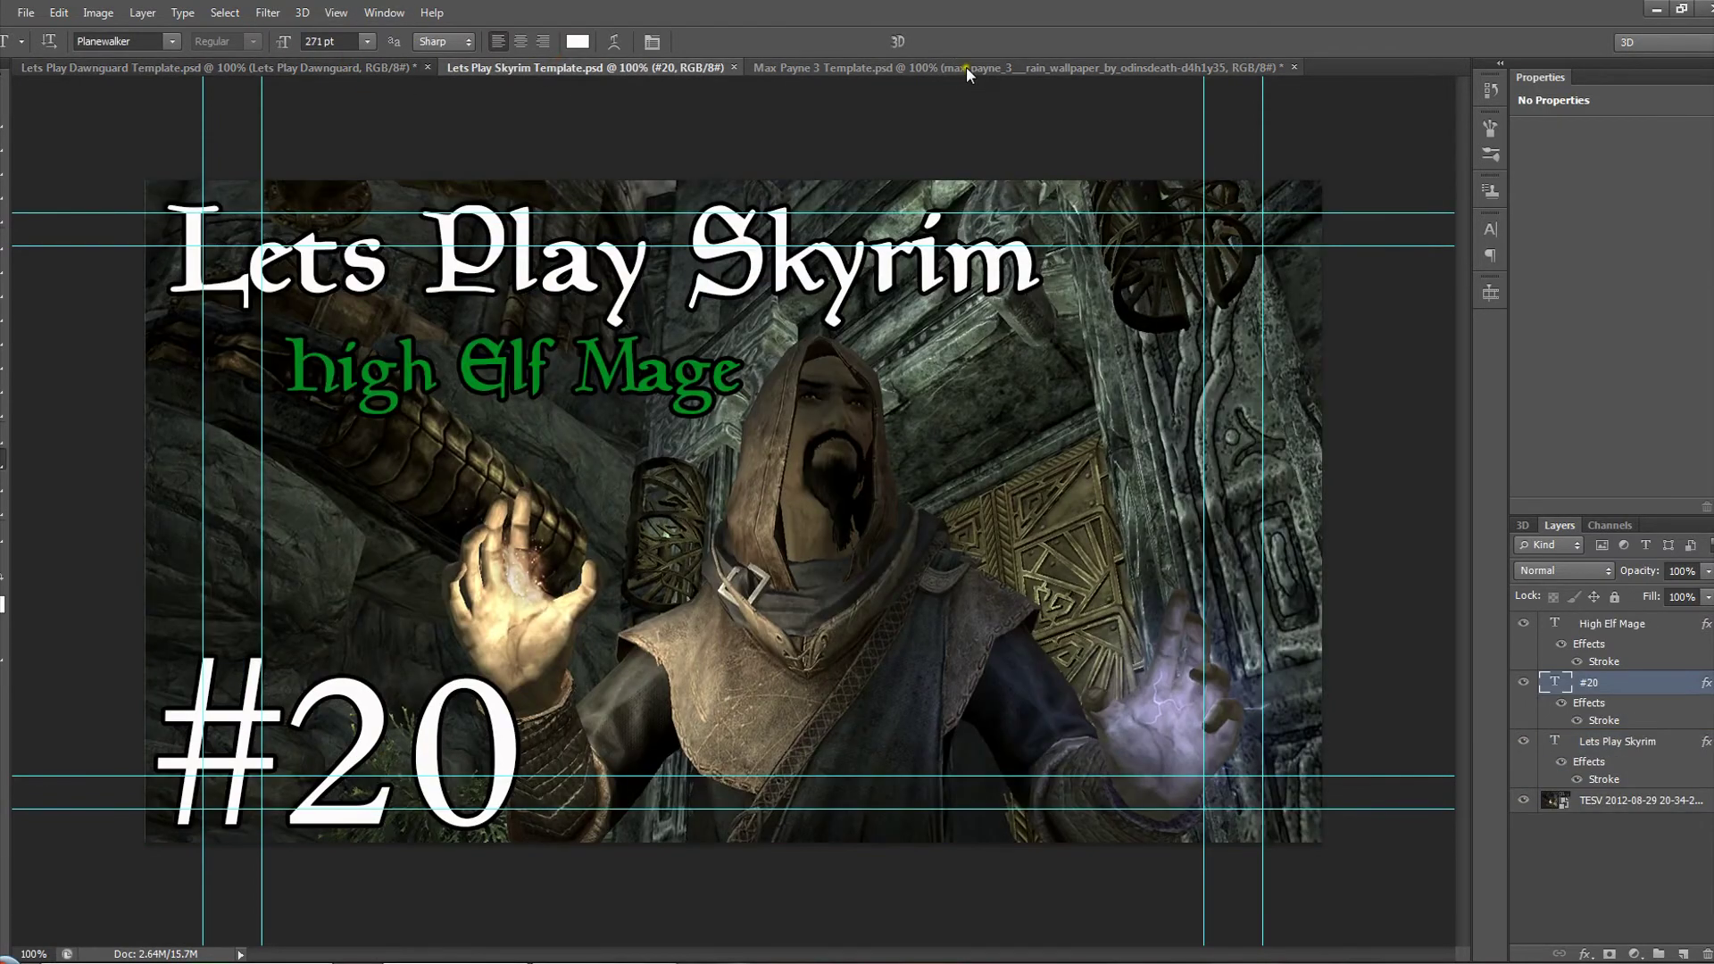
click(966, 67)
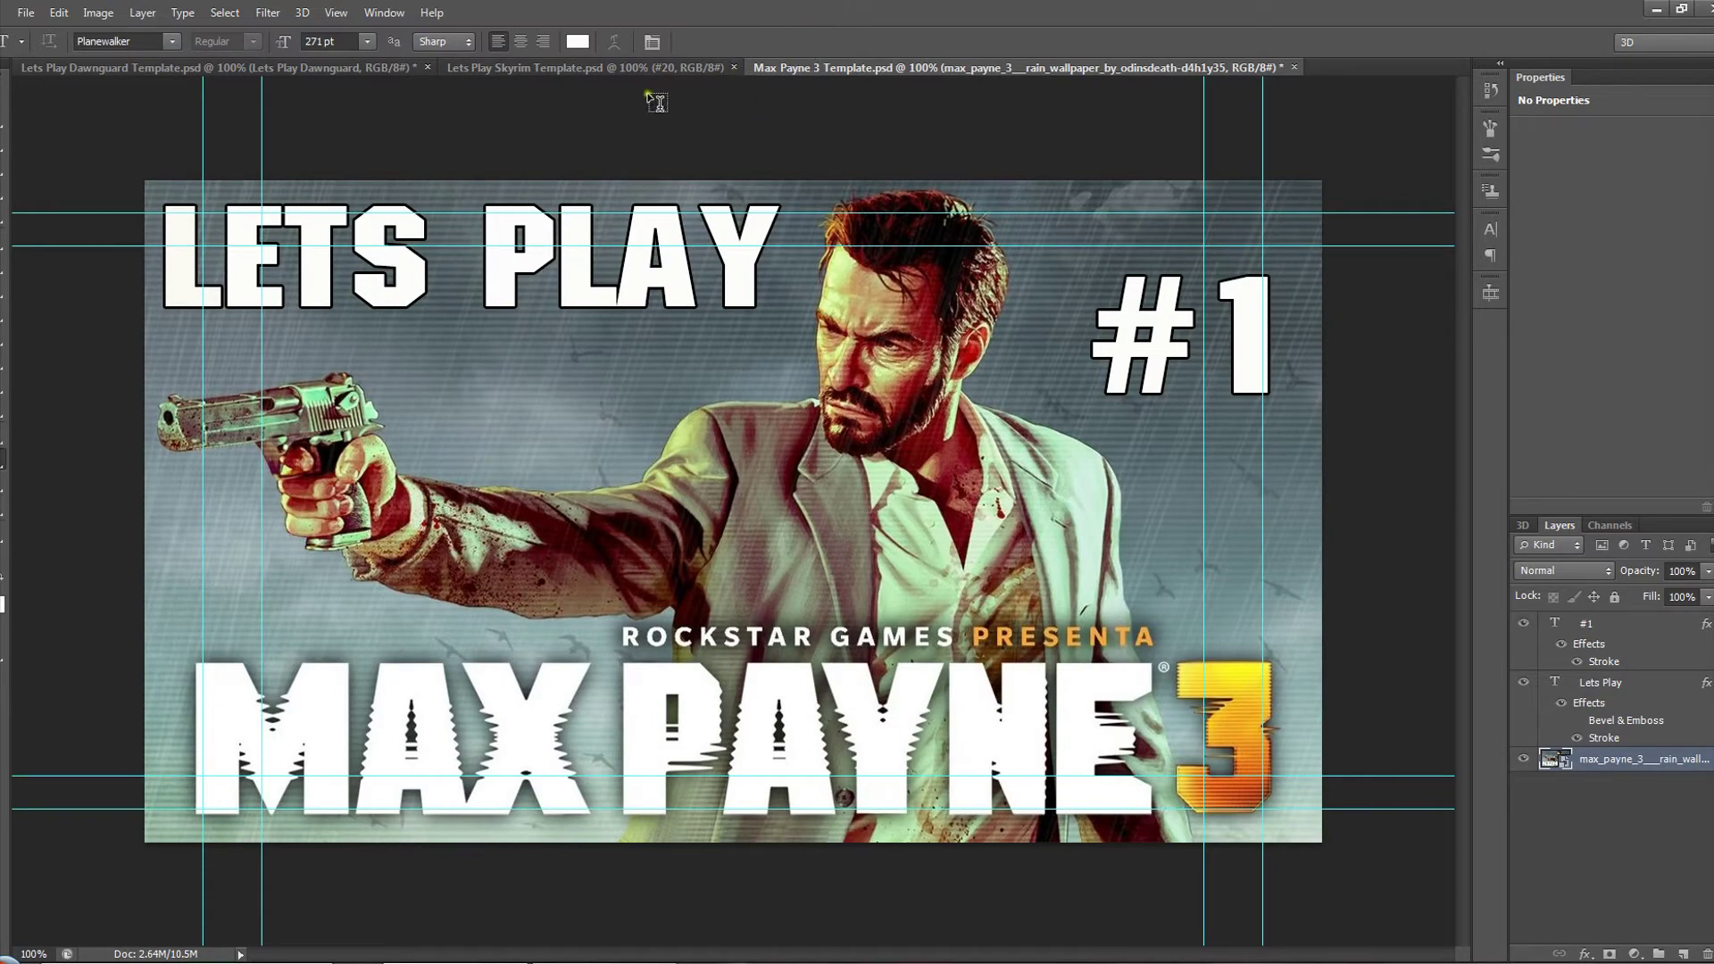
click(671, 68)
click(373, 67)
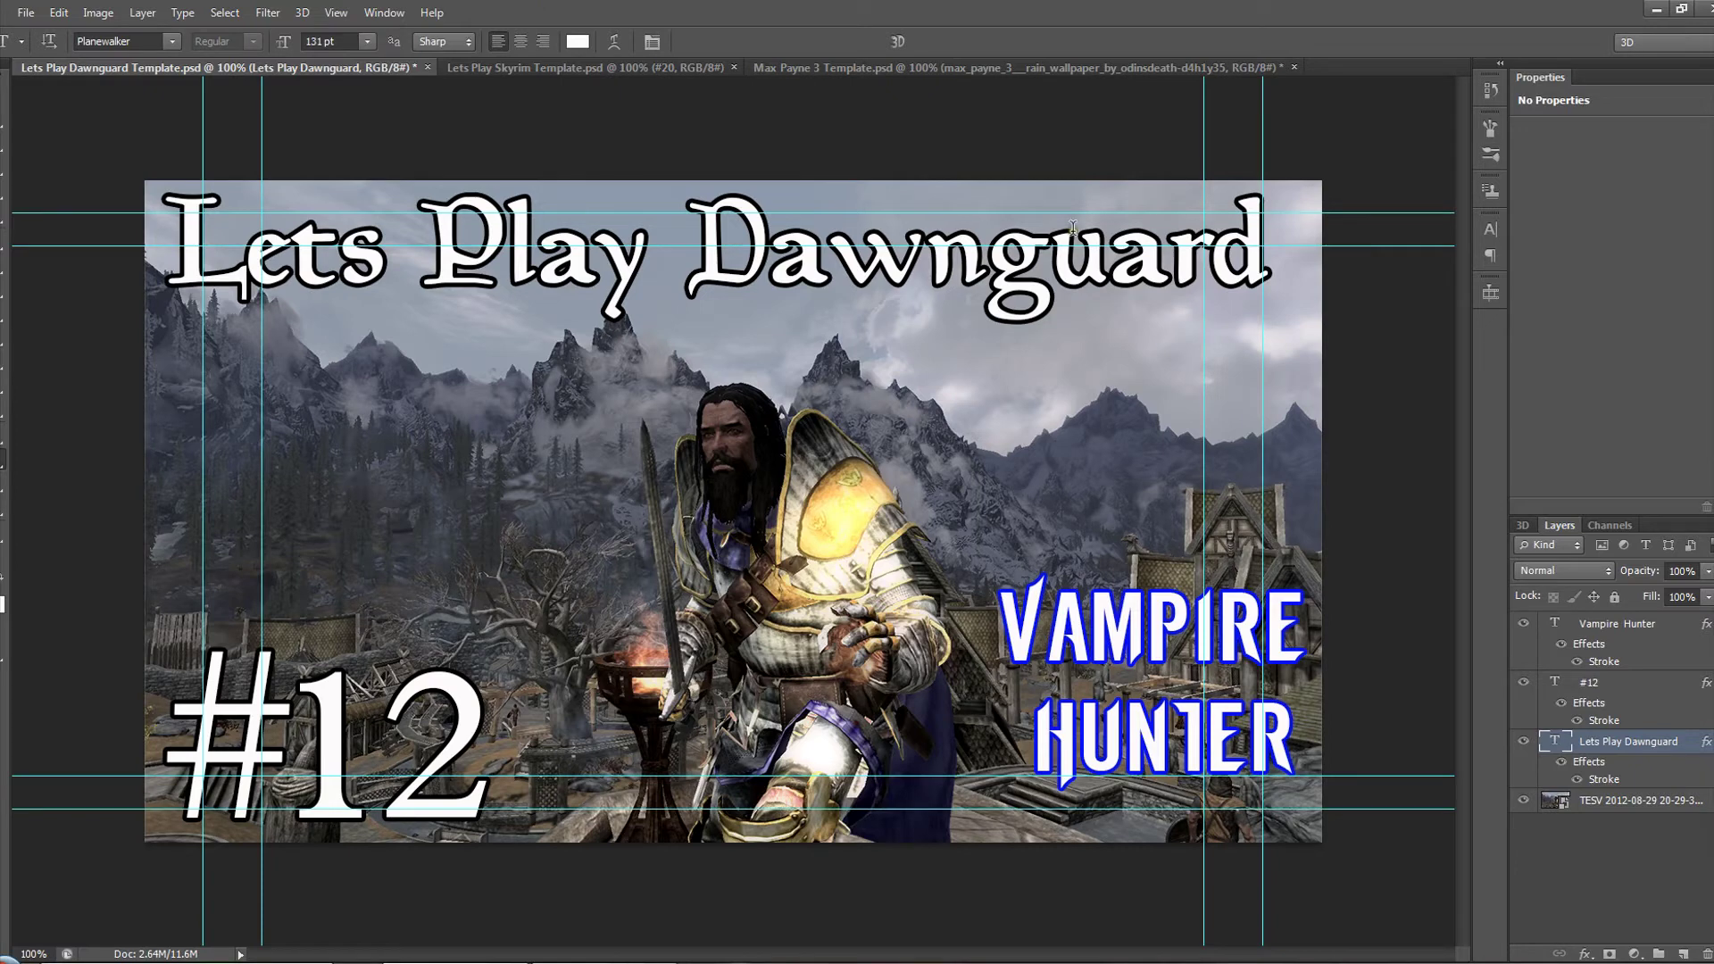
Select the TESV background screenshot layer, then switch to the Thumbnails folder window
click(1590, 857)
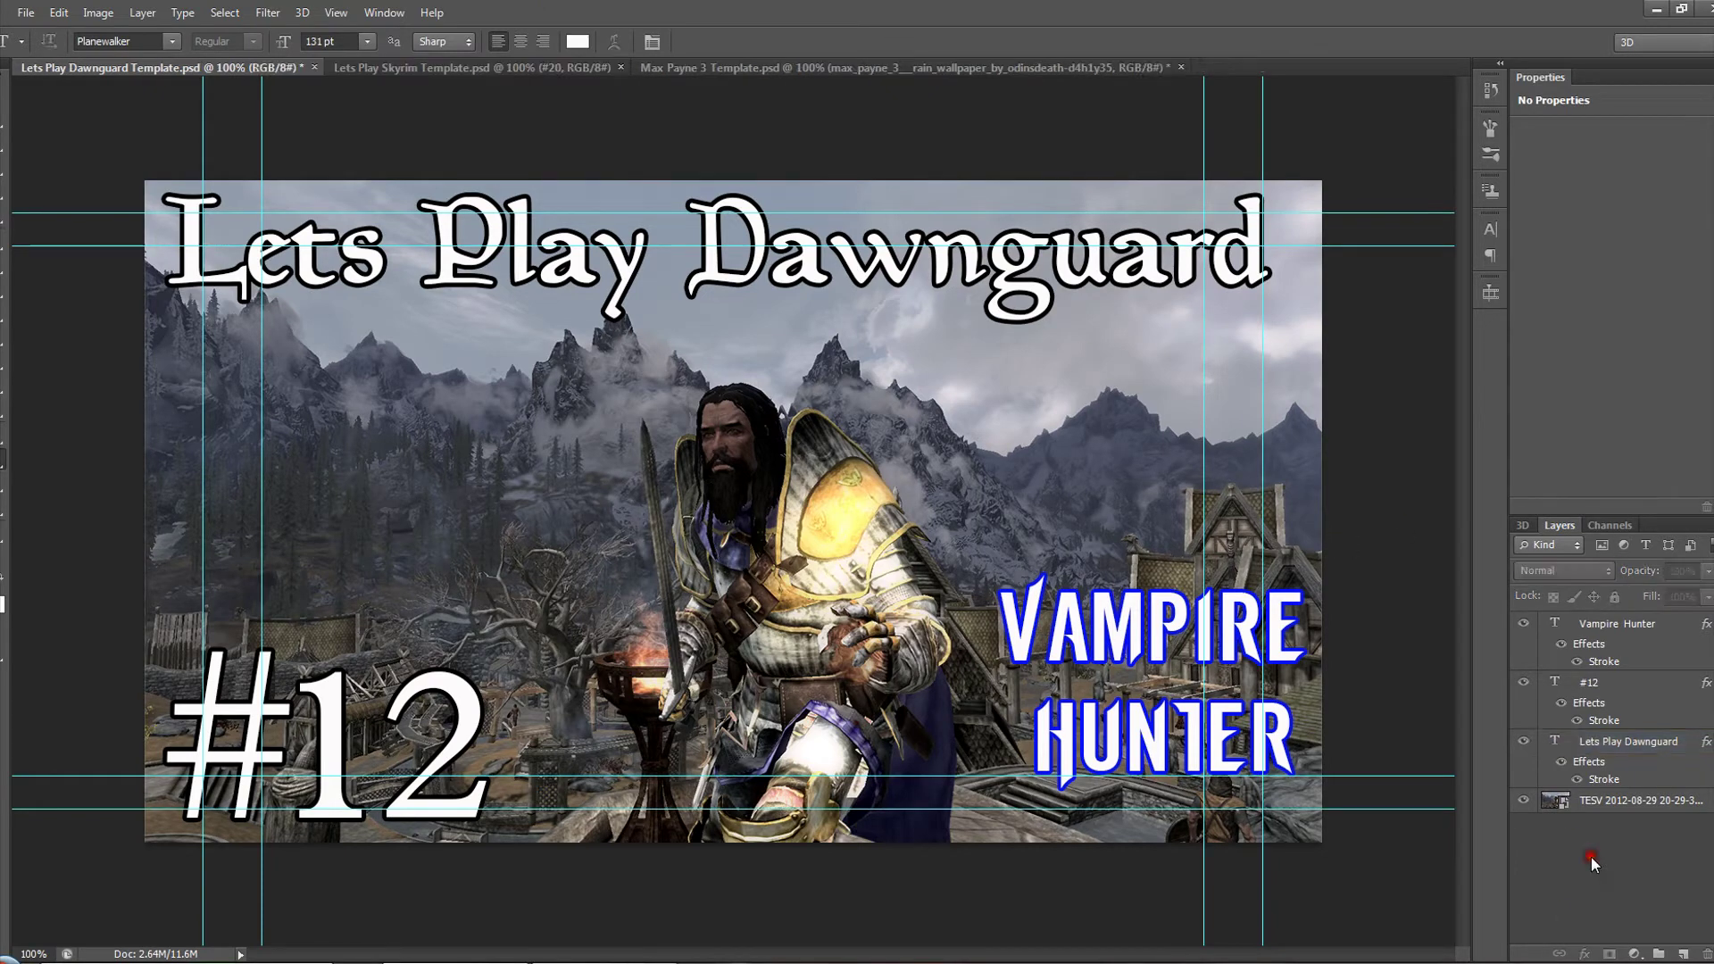
click(1615, 801)
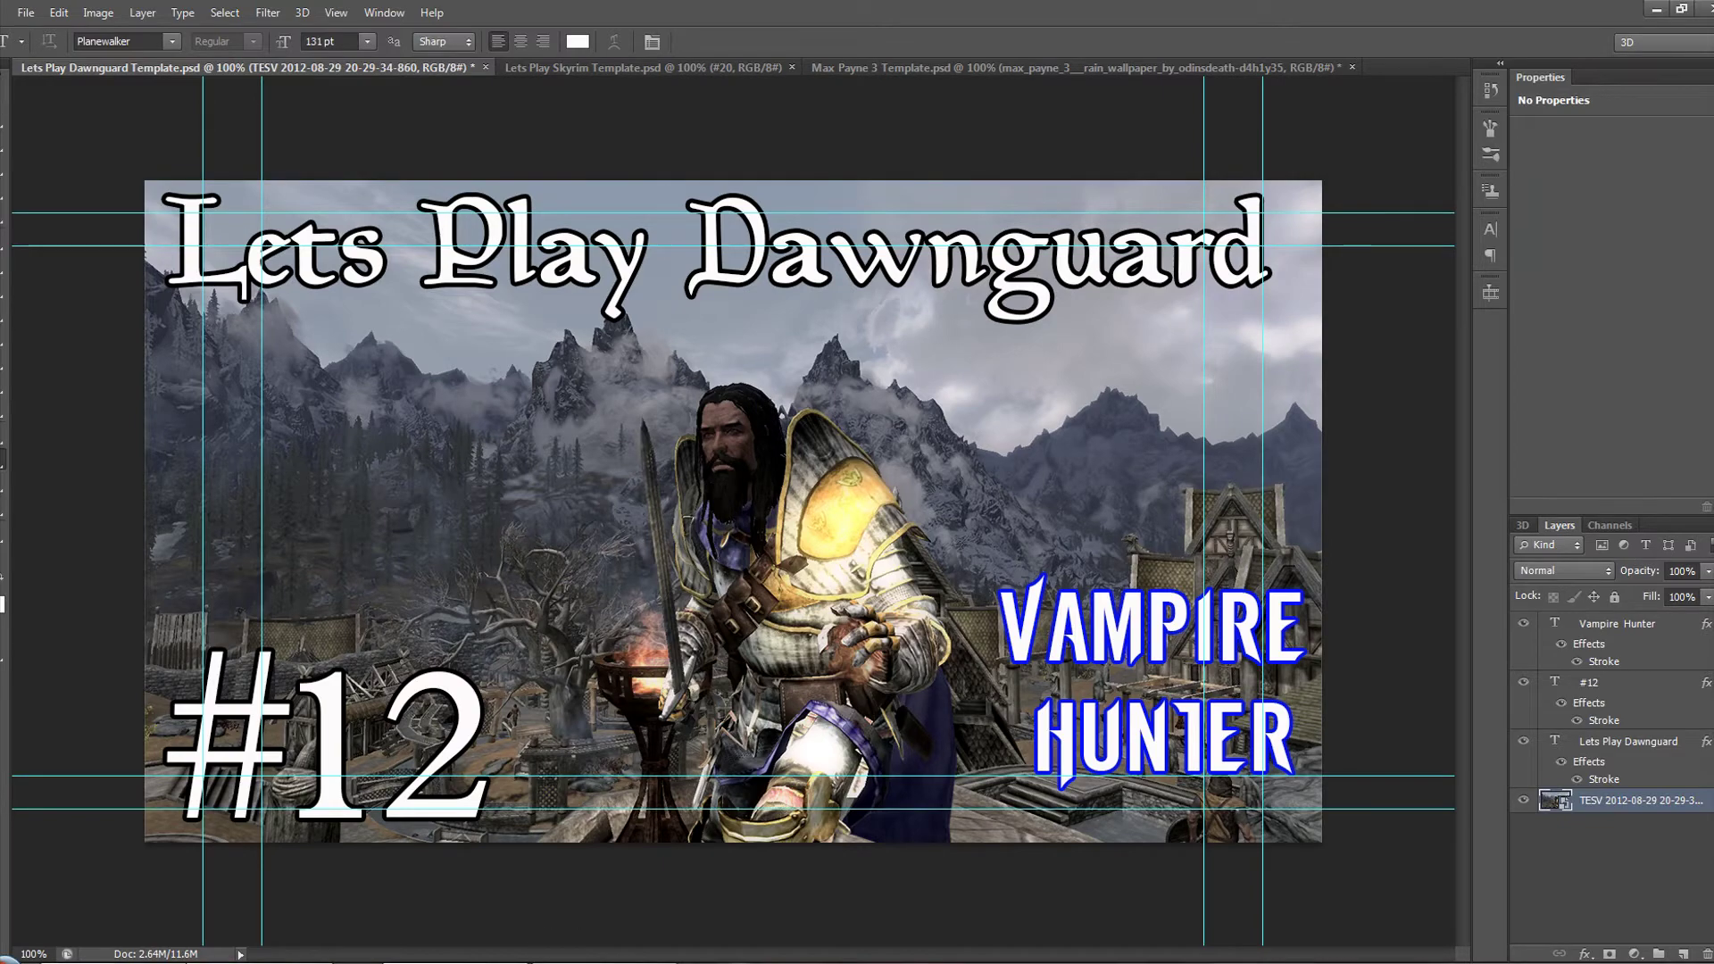
key(alt+Tab)
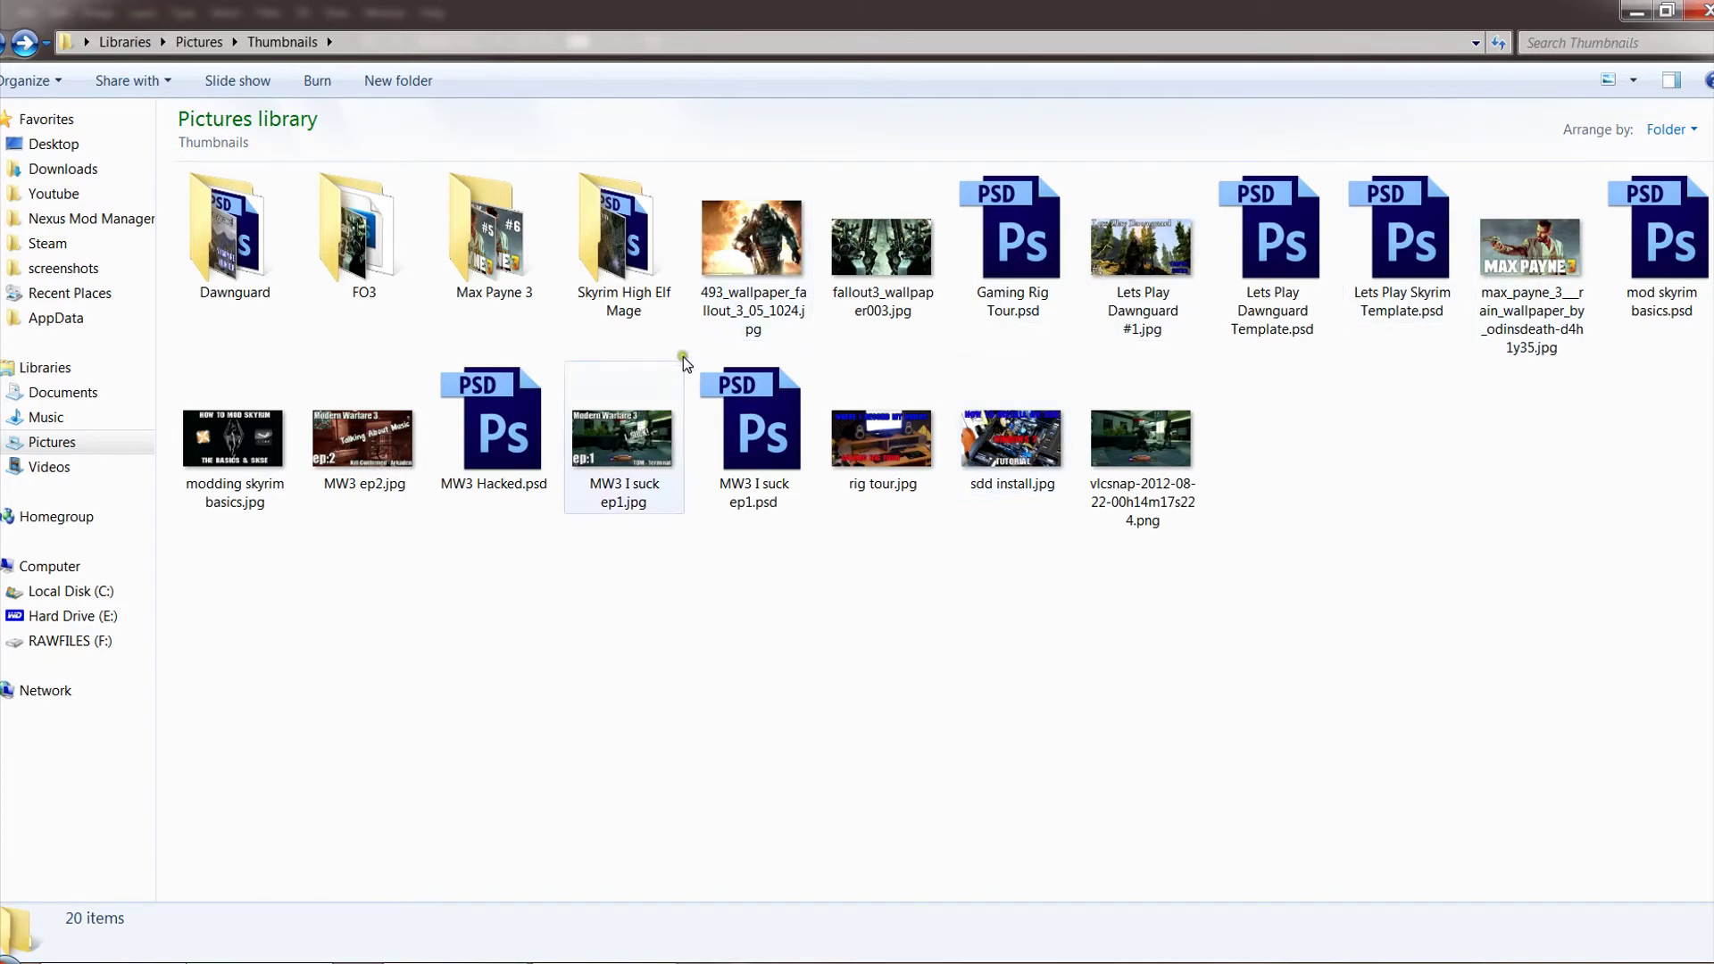
Preview modding skyrim basics.jpg and Lets Play Dawnguard #1.jpg in the image viewer
click(235, 426)
double_click(236, 432)
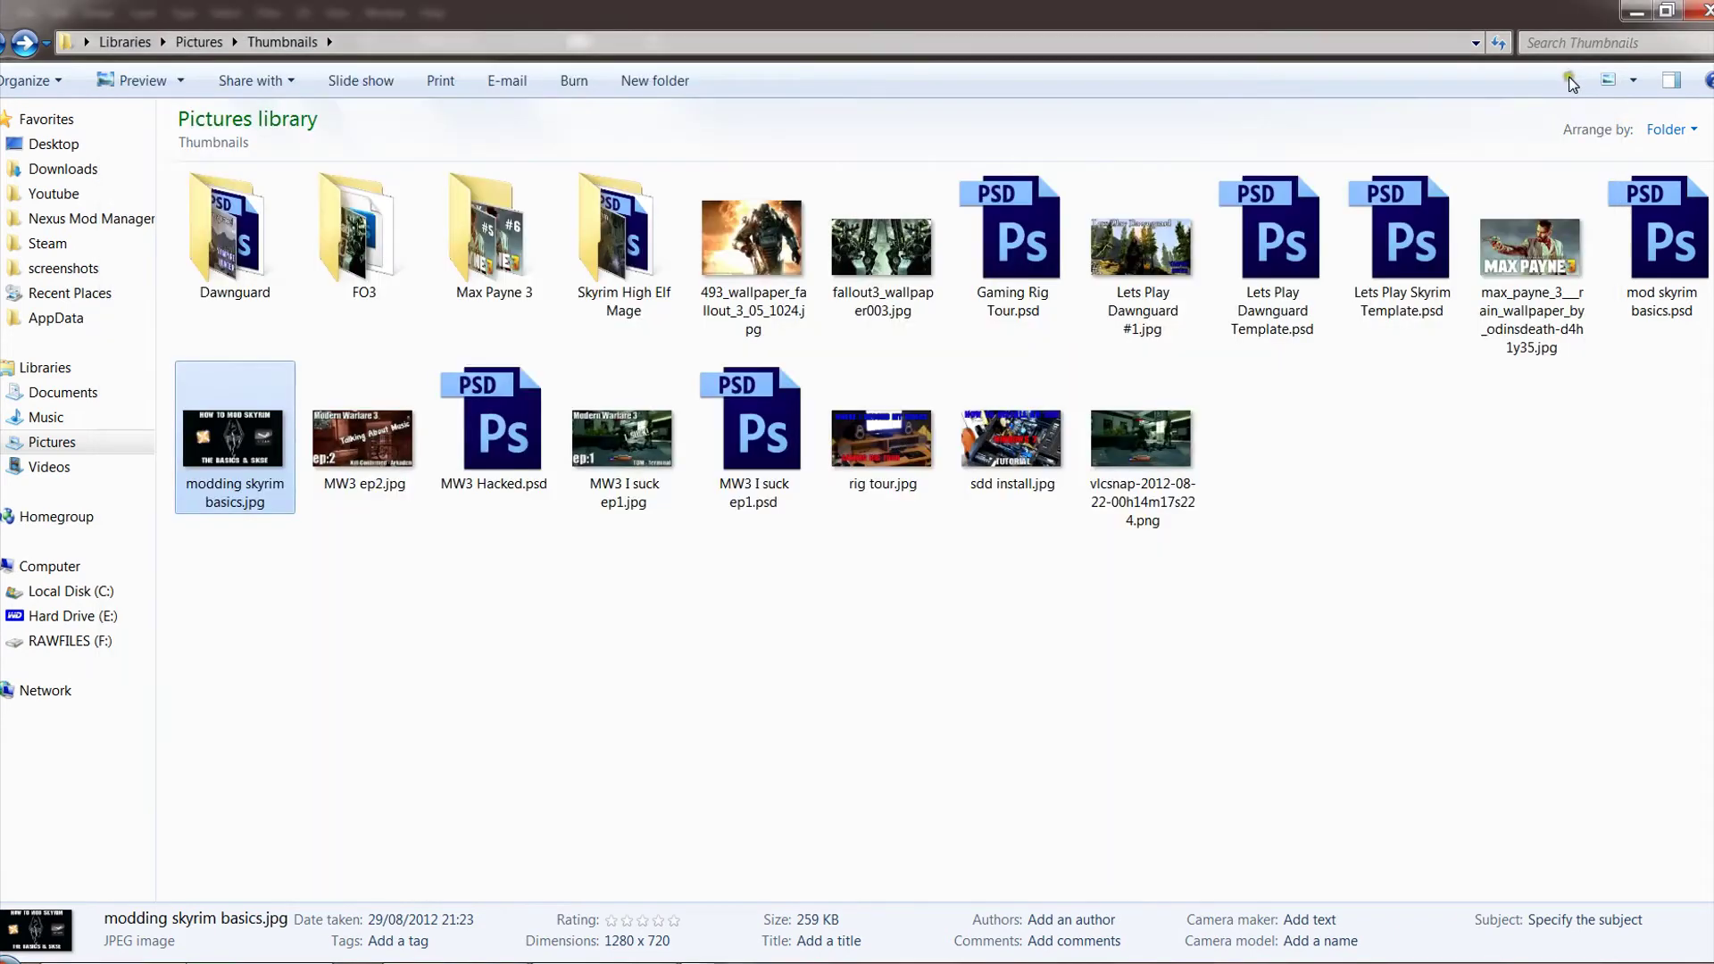
click(1573, 83)
double_click(1148, 241)
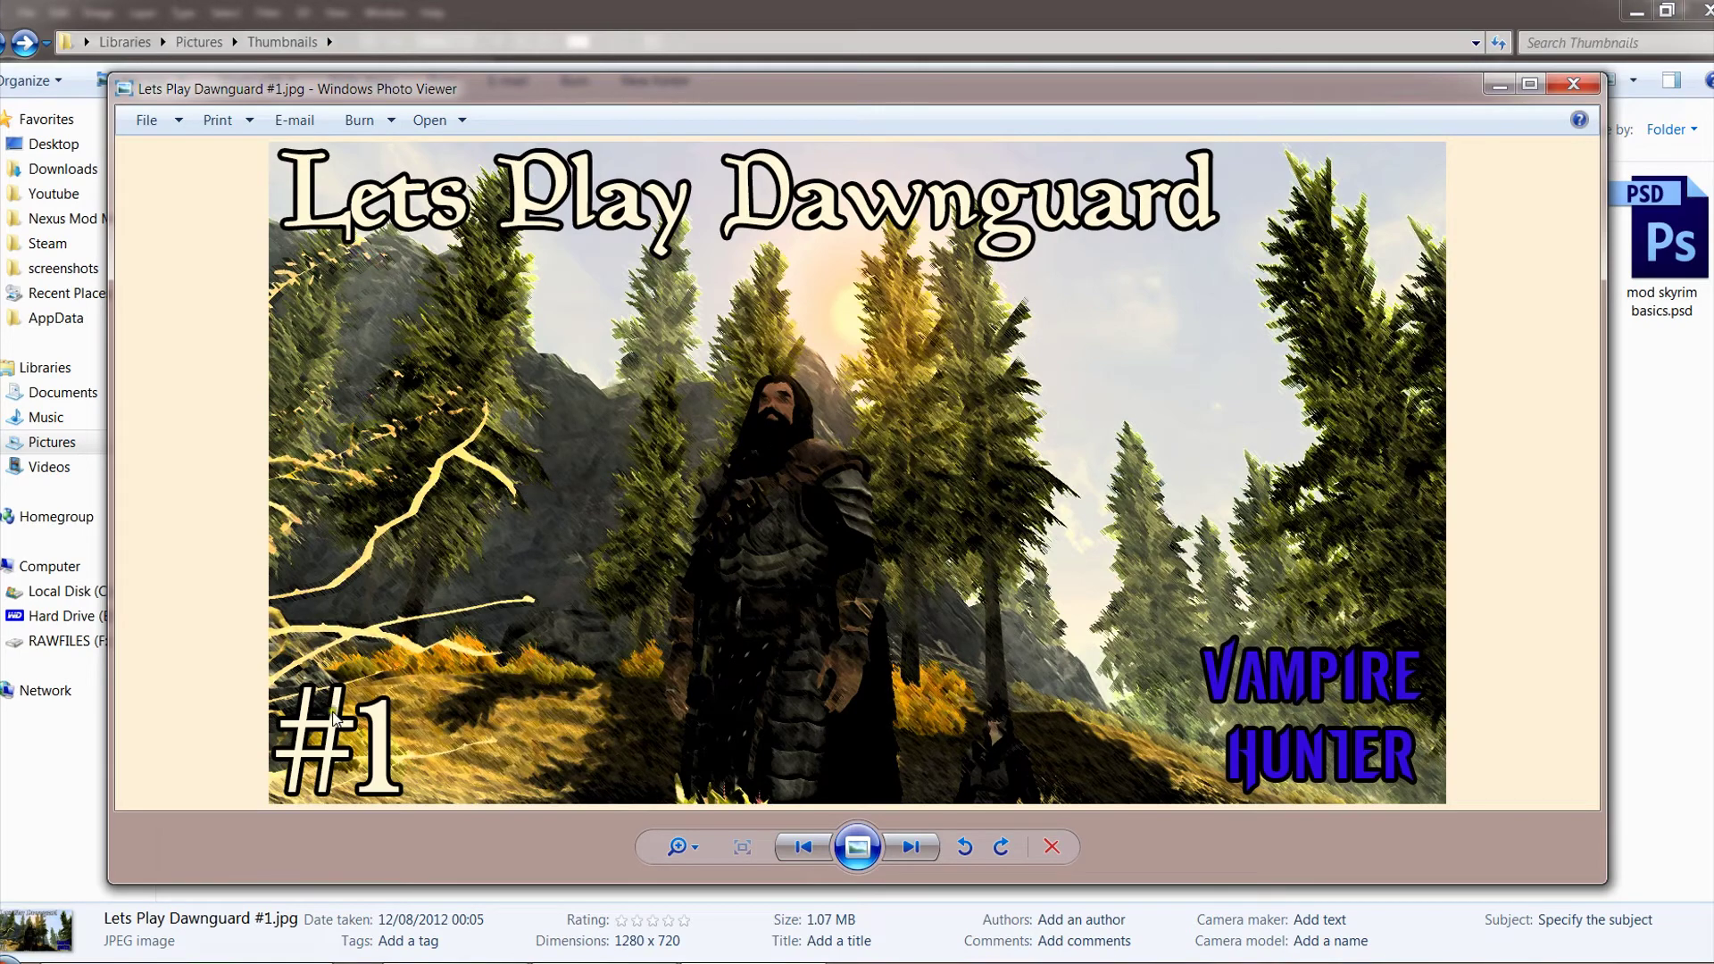
click(1572, 83)
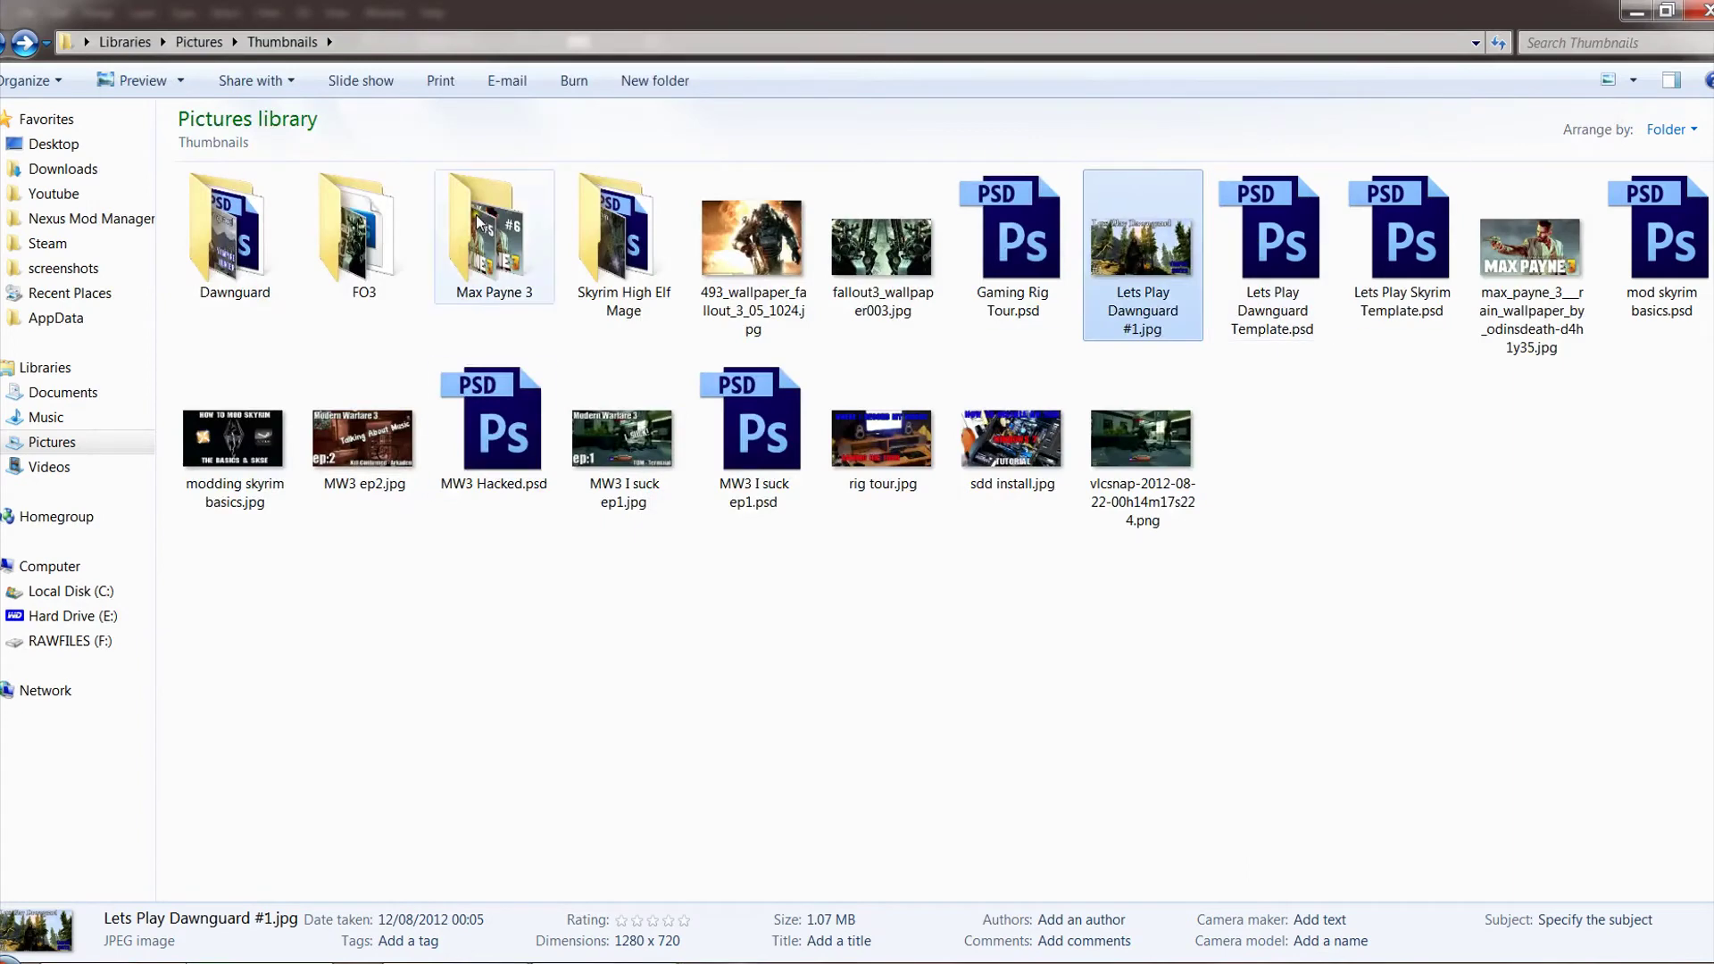
In the Dawnguard folder, preview 2.jpg, check 3.jpg and 1.jpg, then go back
double_click(234, 234)
double_click(366, 212)
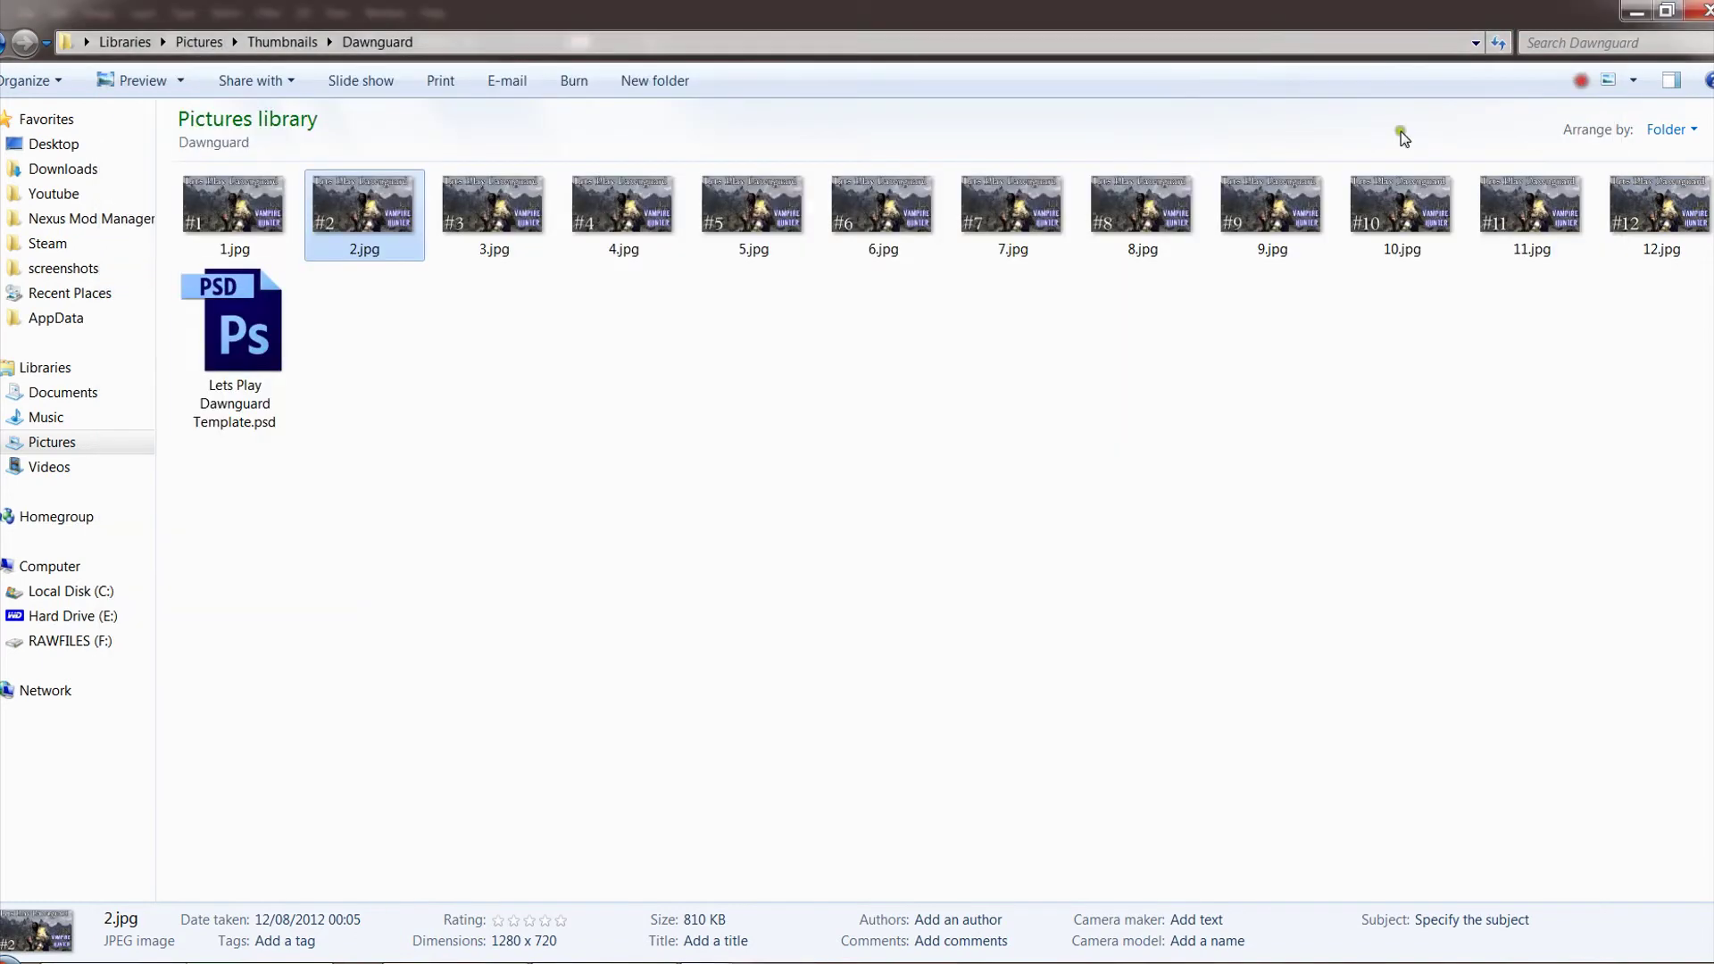
click(1572, 83)
click(504, 195)
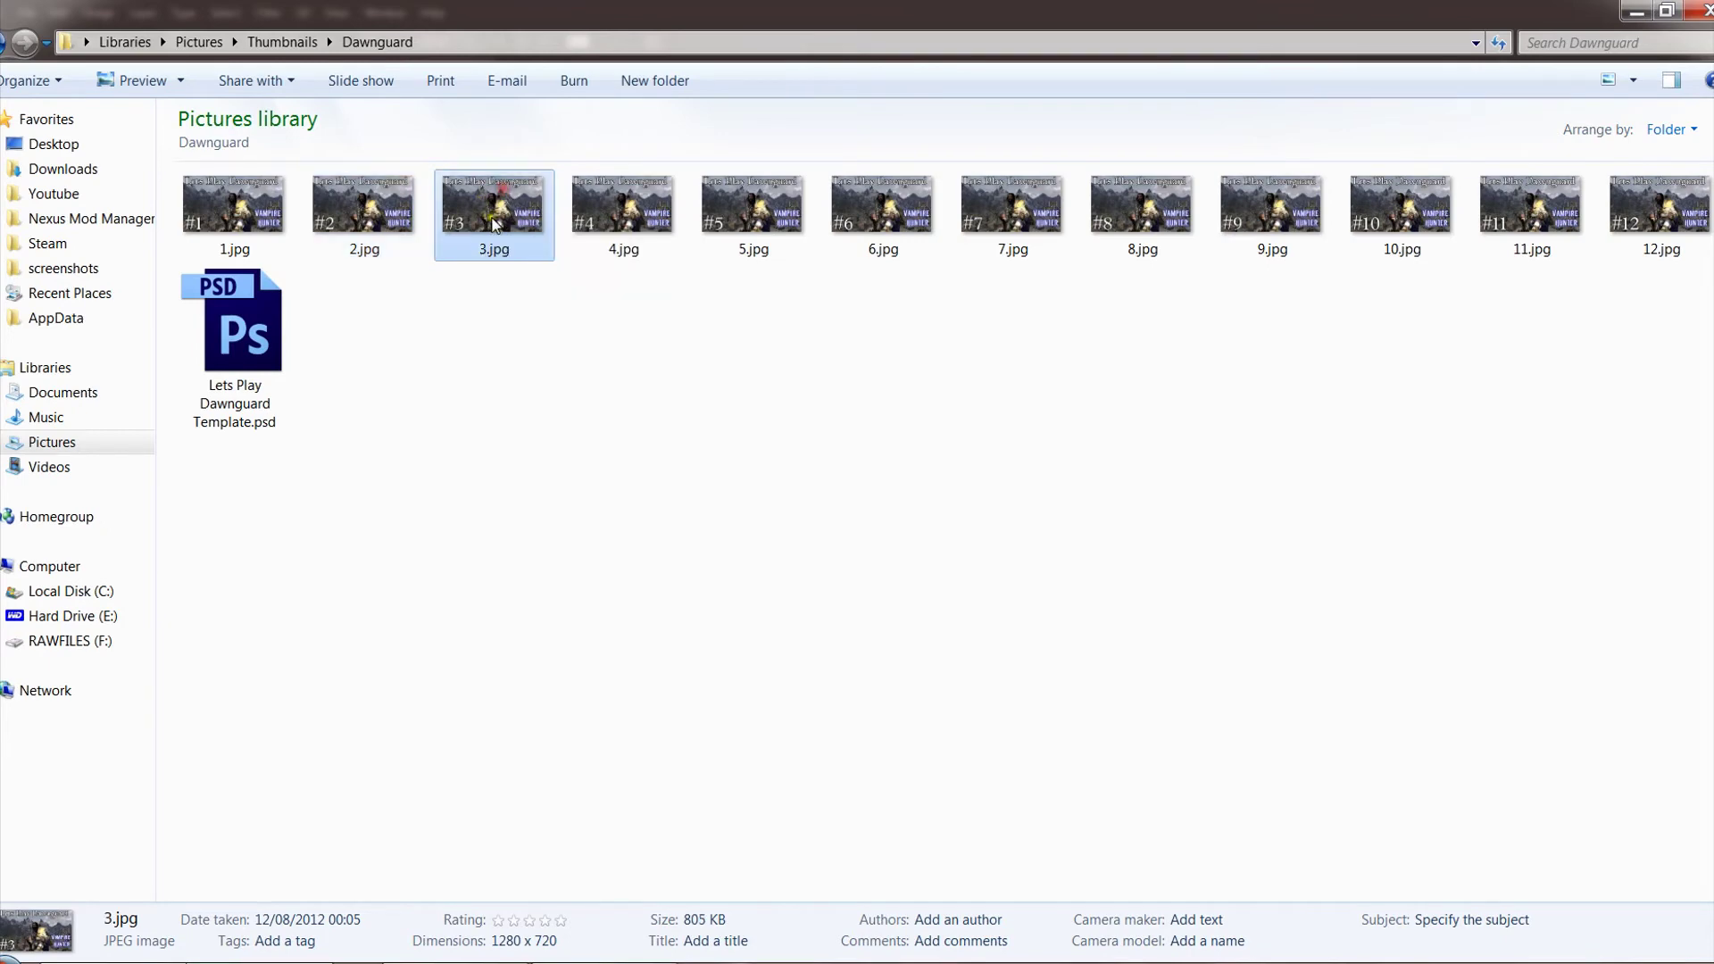
click(233, 206)
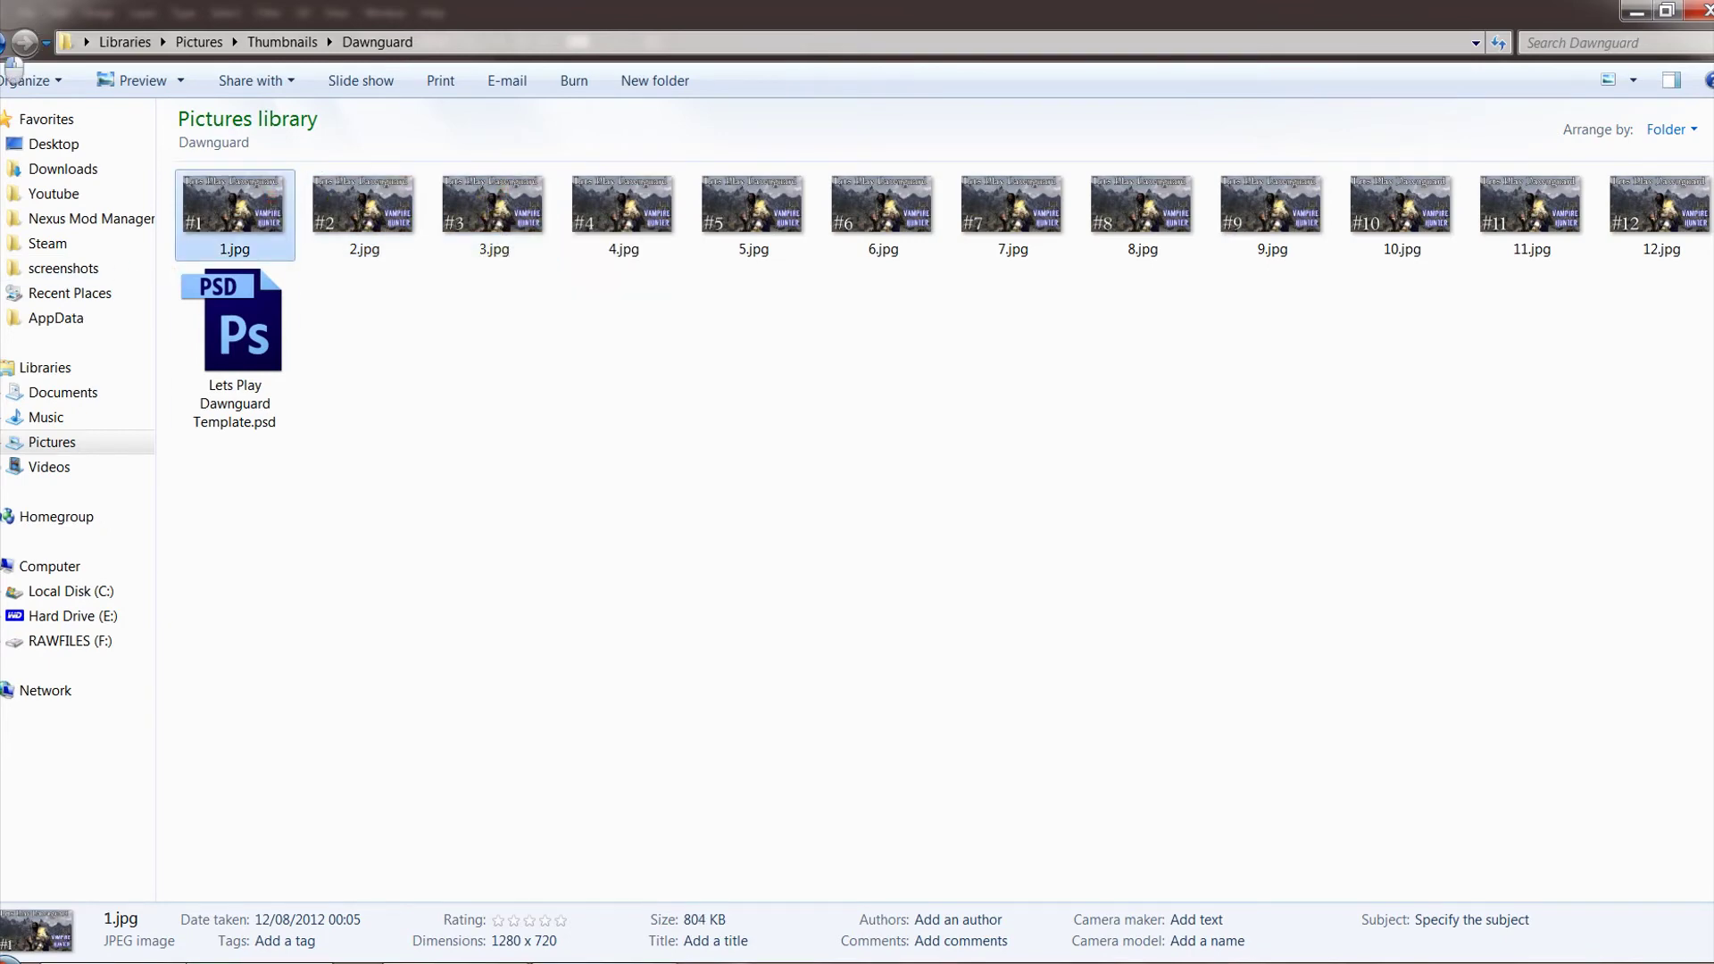
click(11, 42)
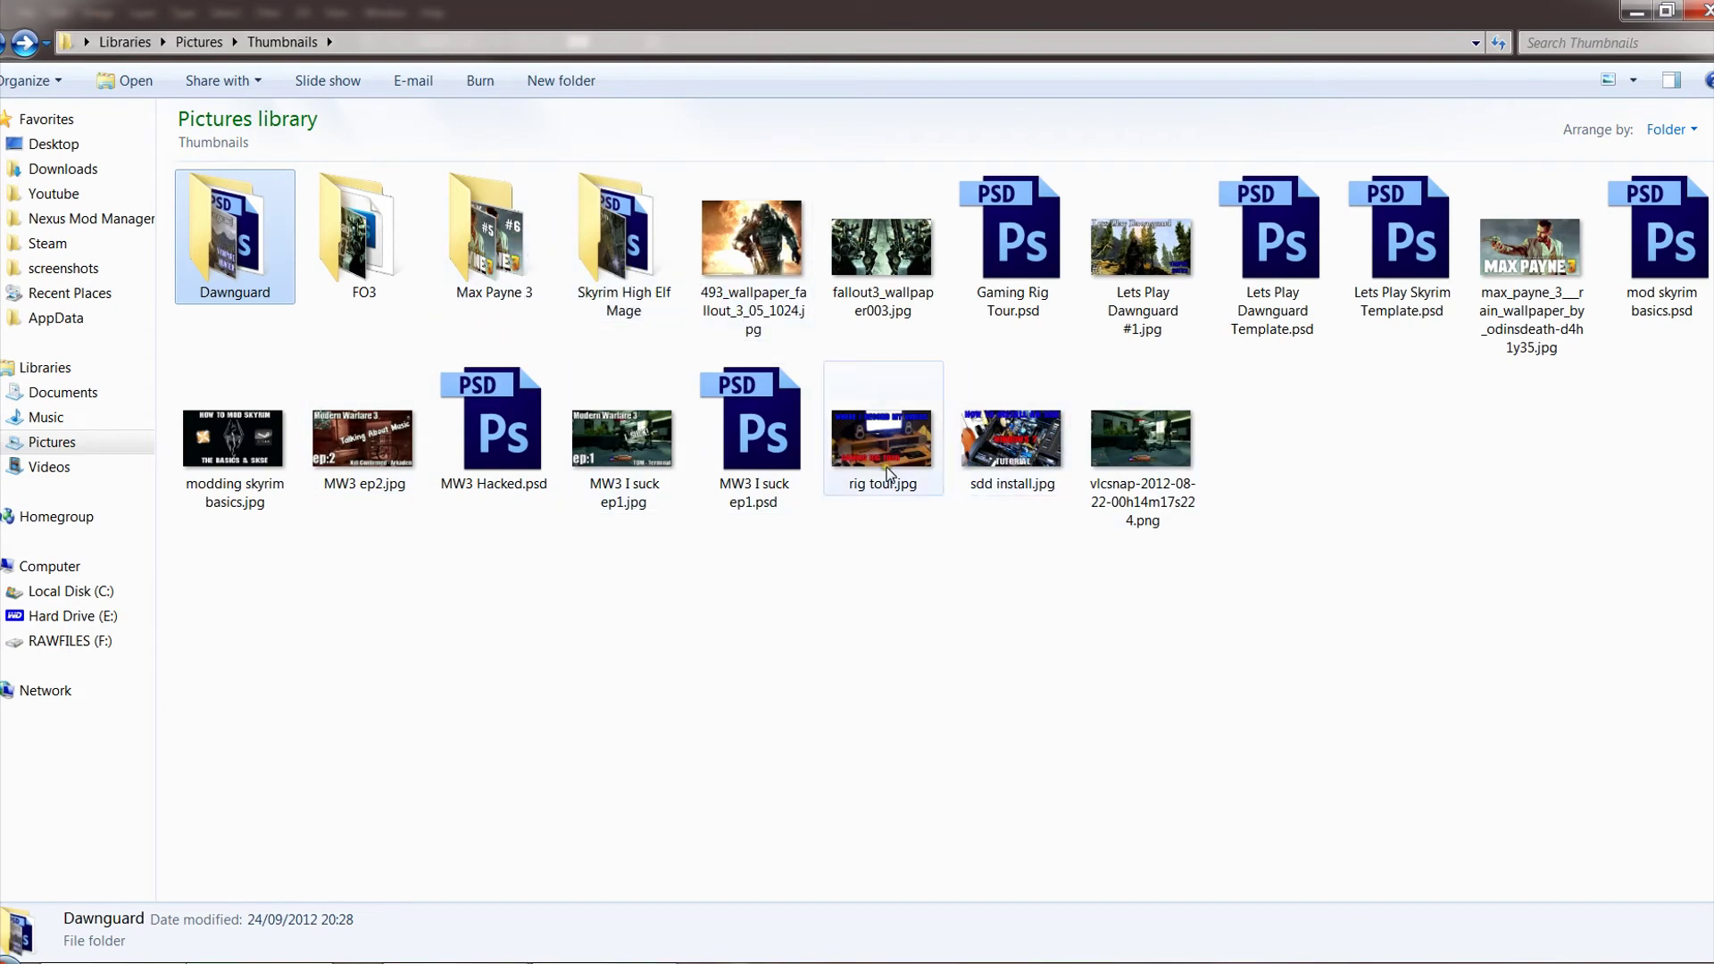
Preview MW3 I suck ep1.jpg and FO3 #1.jpg, then return to the Thumbnails folder
double_click(618, 430)
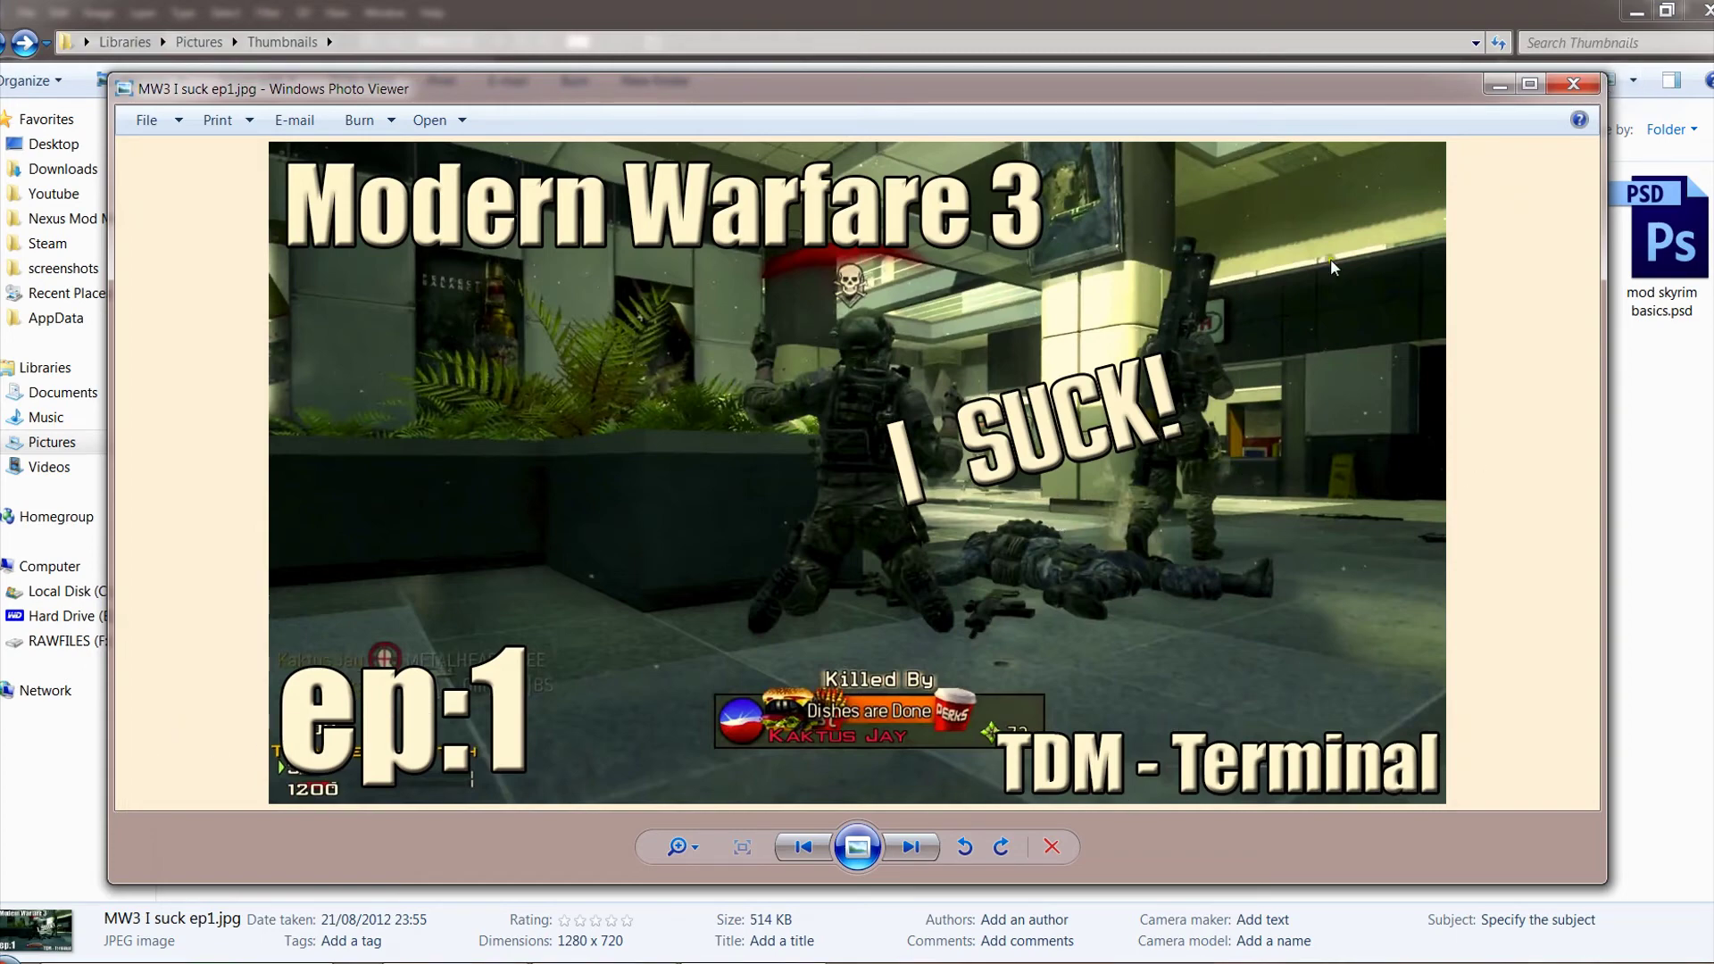
click(1573, 83)
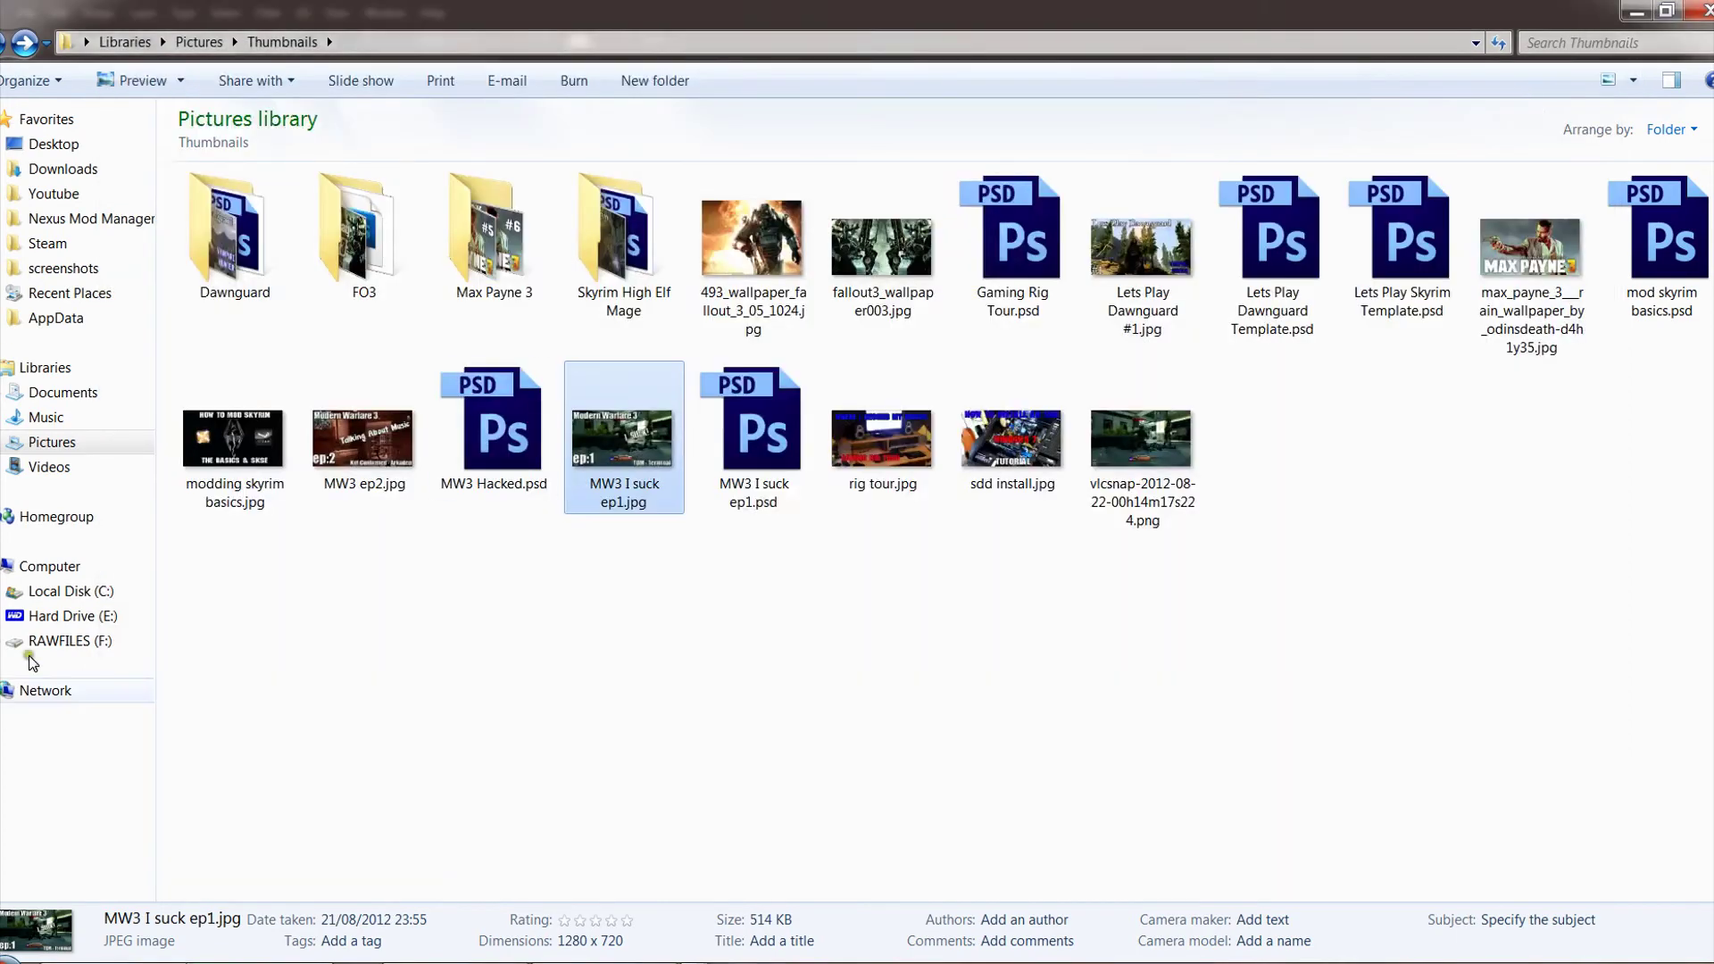
double_click(352, 237)
double_click(282, 255)
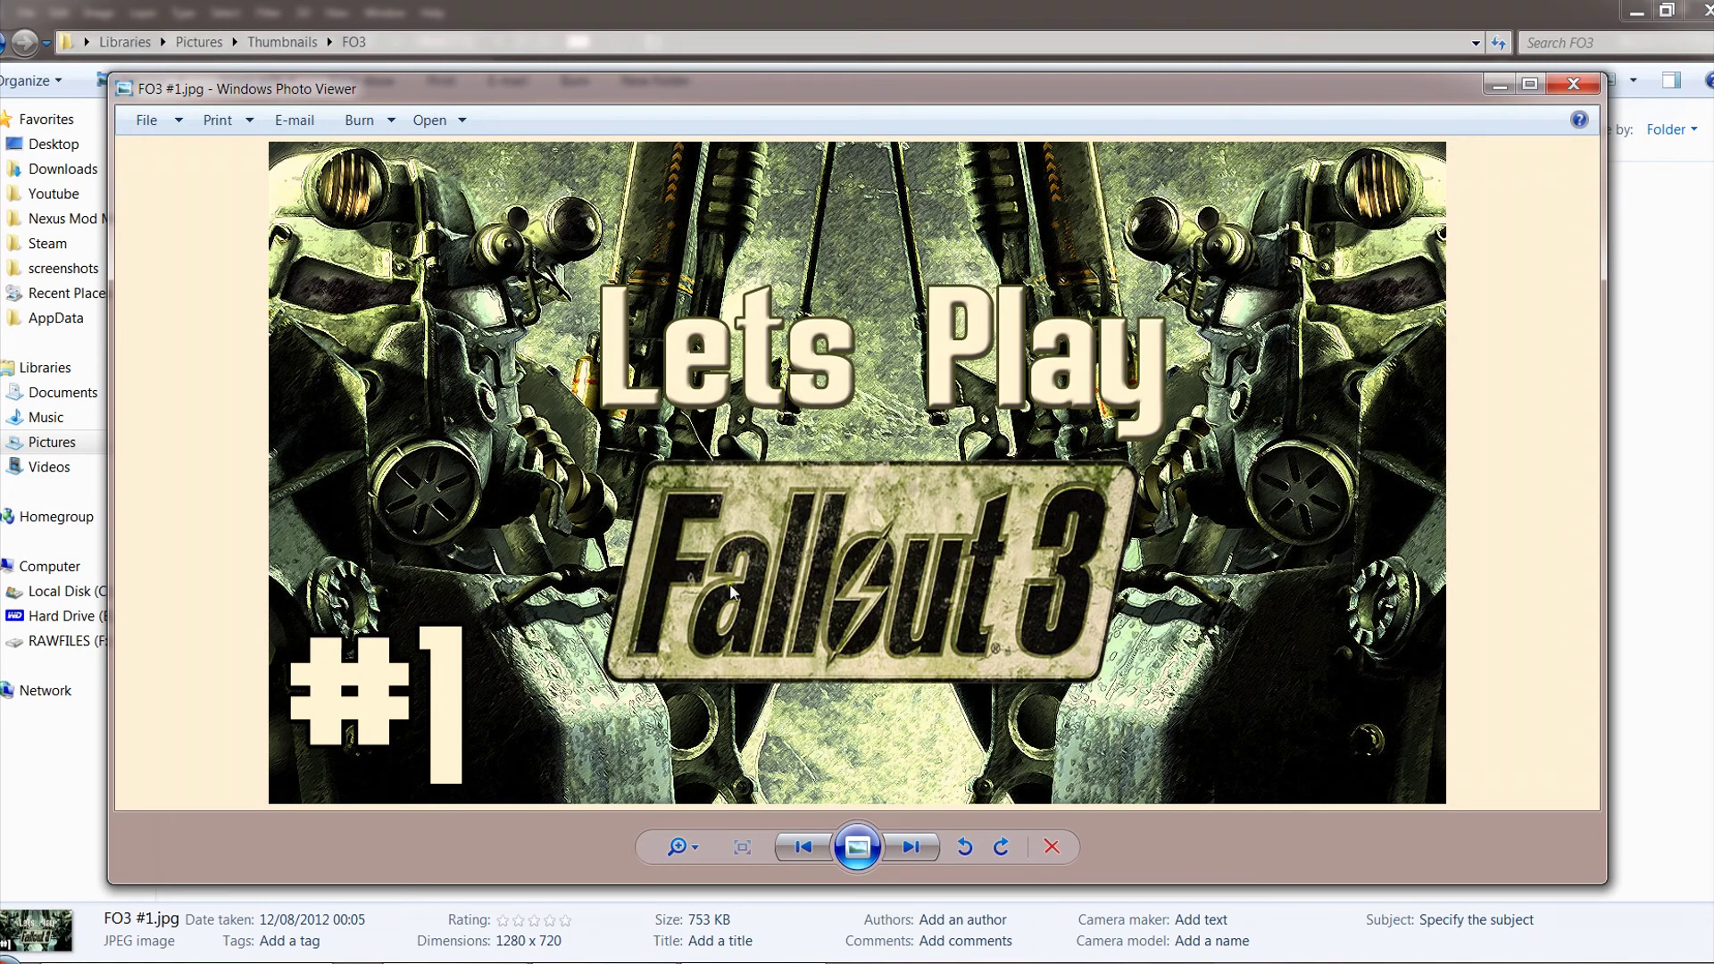
click(1575, 85)
key(BackSpace)
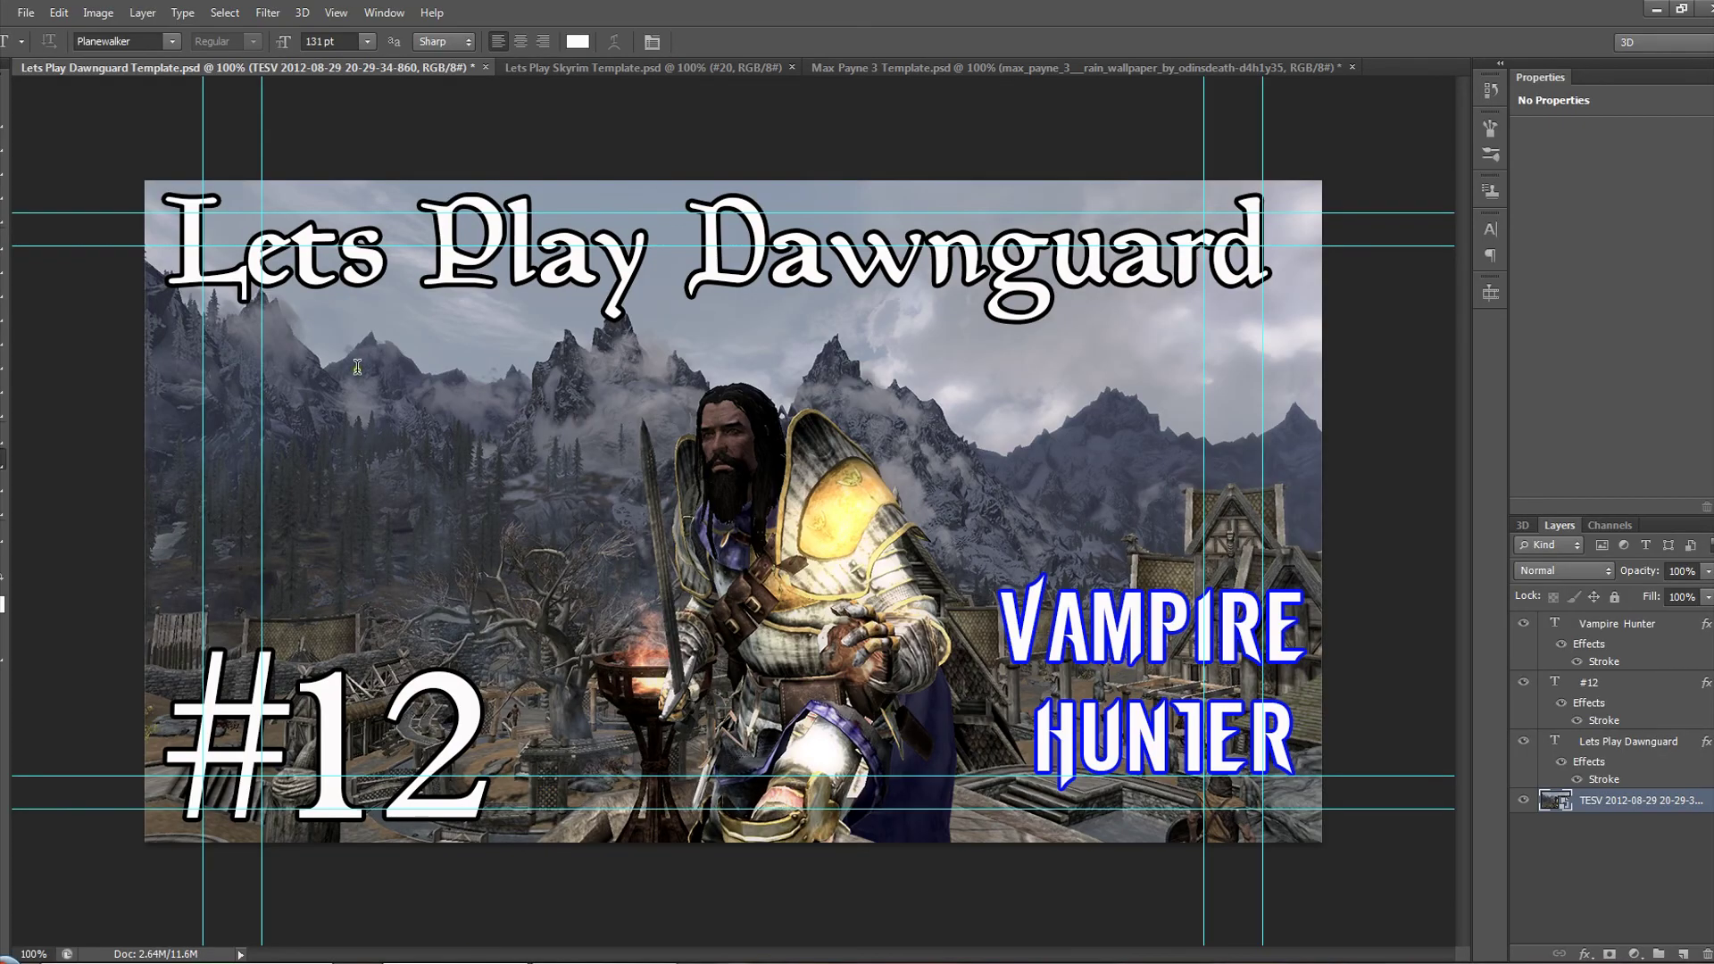
Cycle through the Skyrim and Max Payne templates back to the Dawnguard template
click(598, 66)
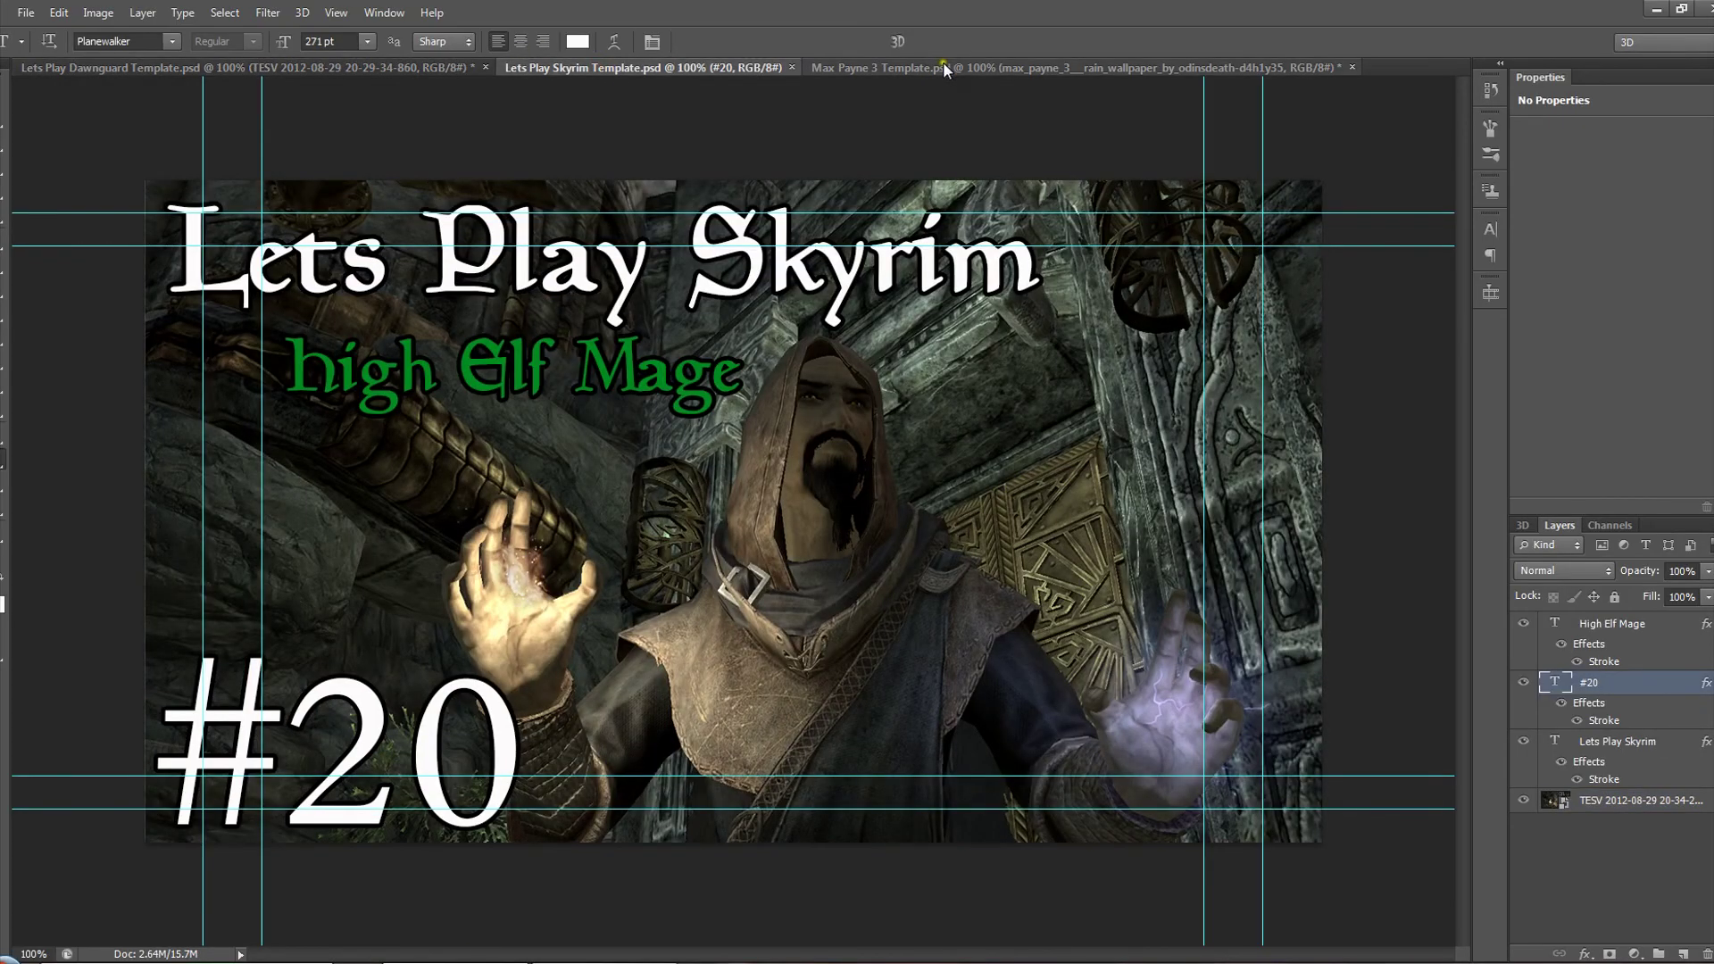
click(942, 67)
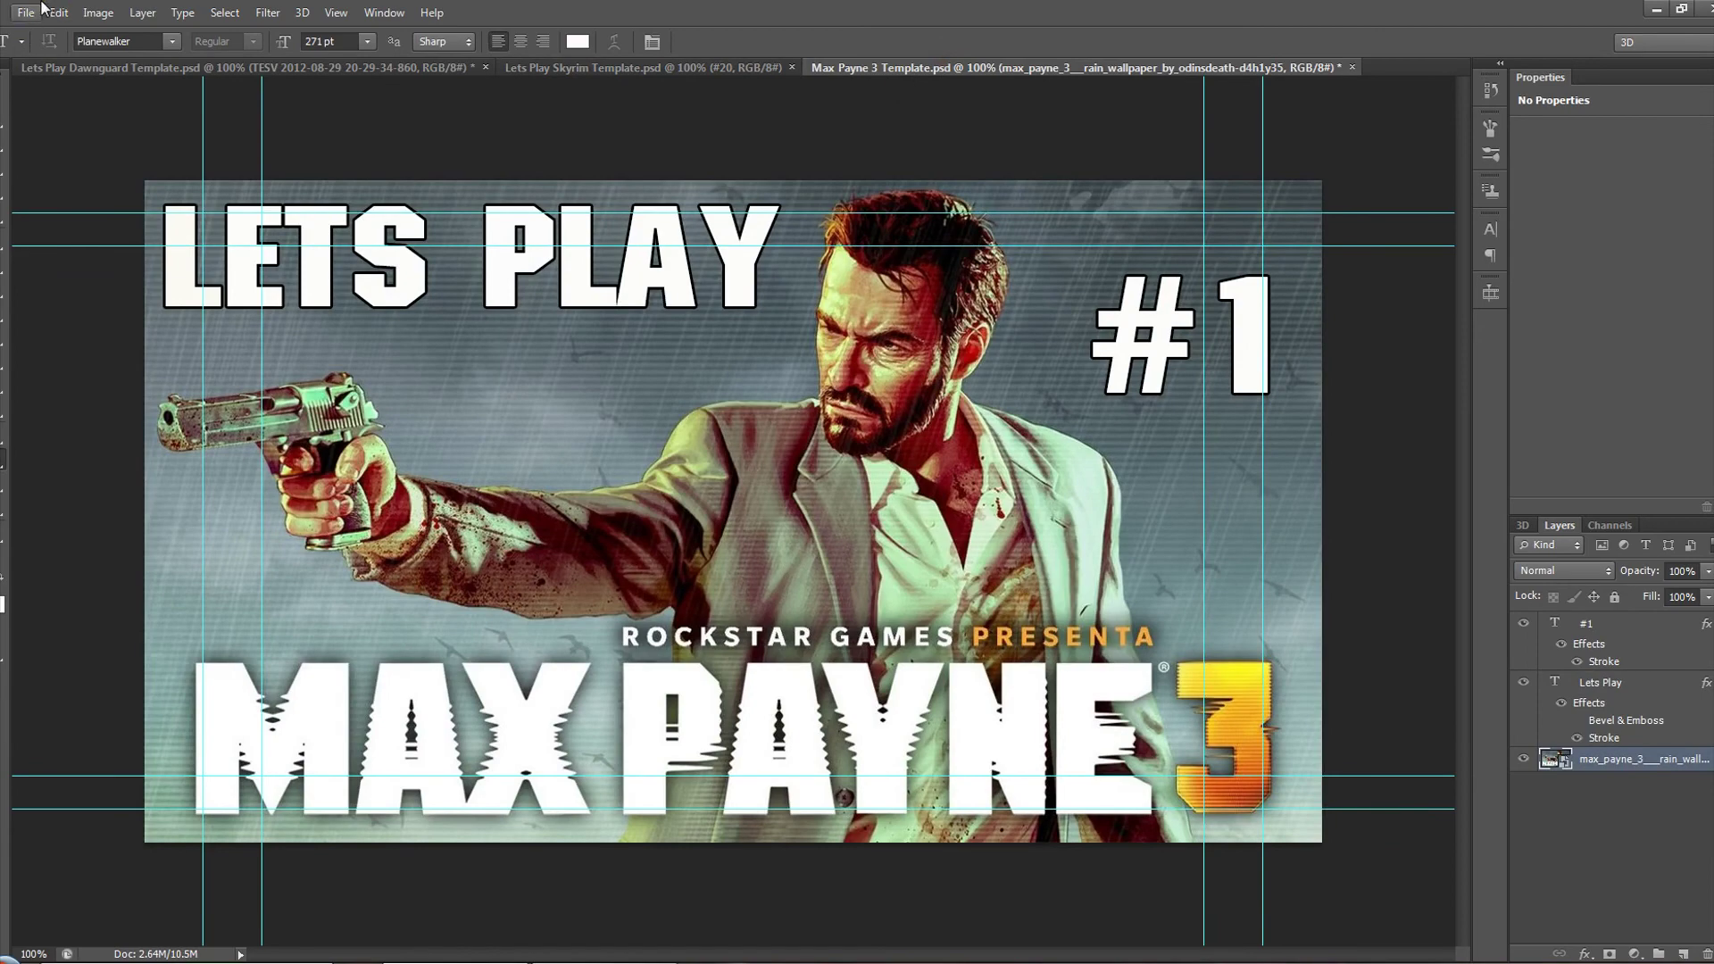
click(18, 67)
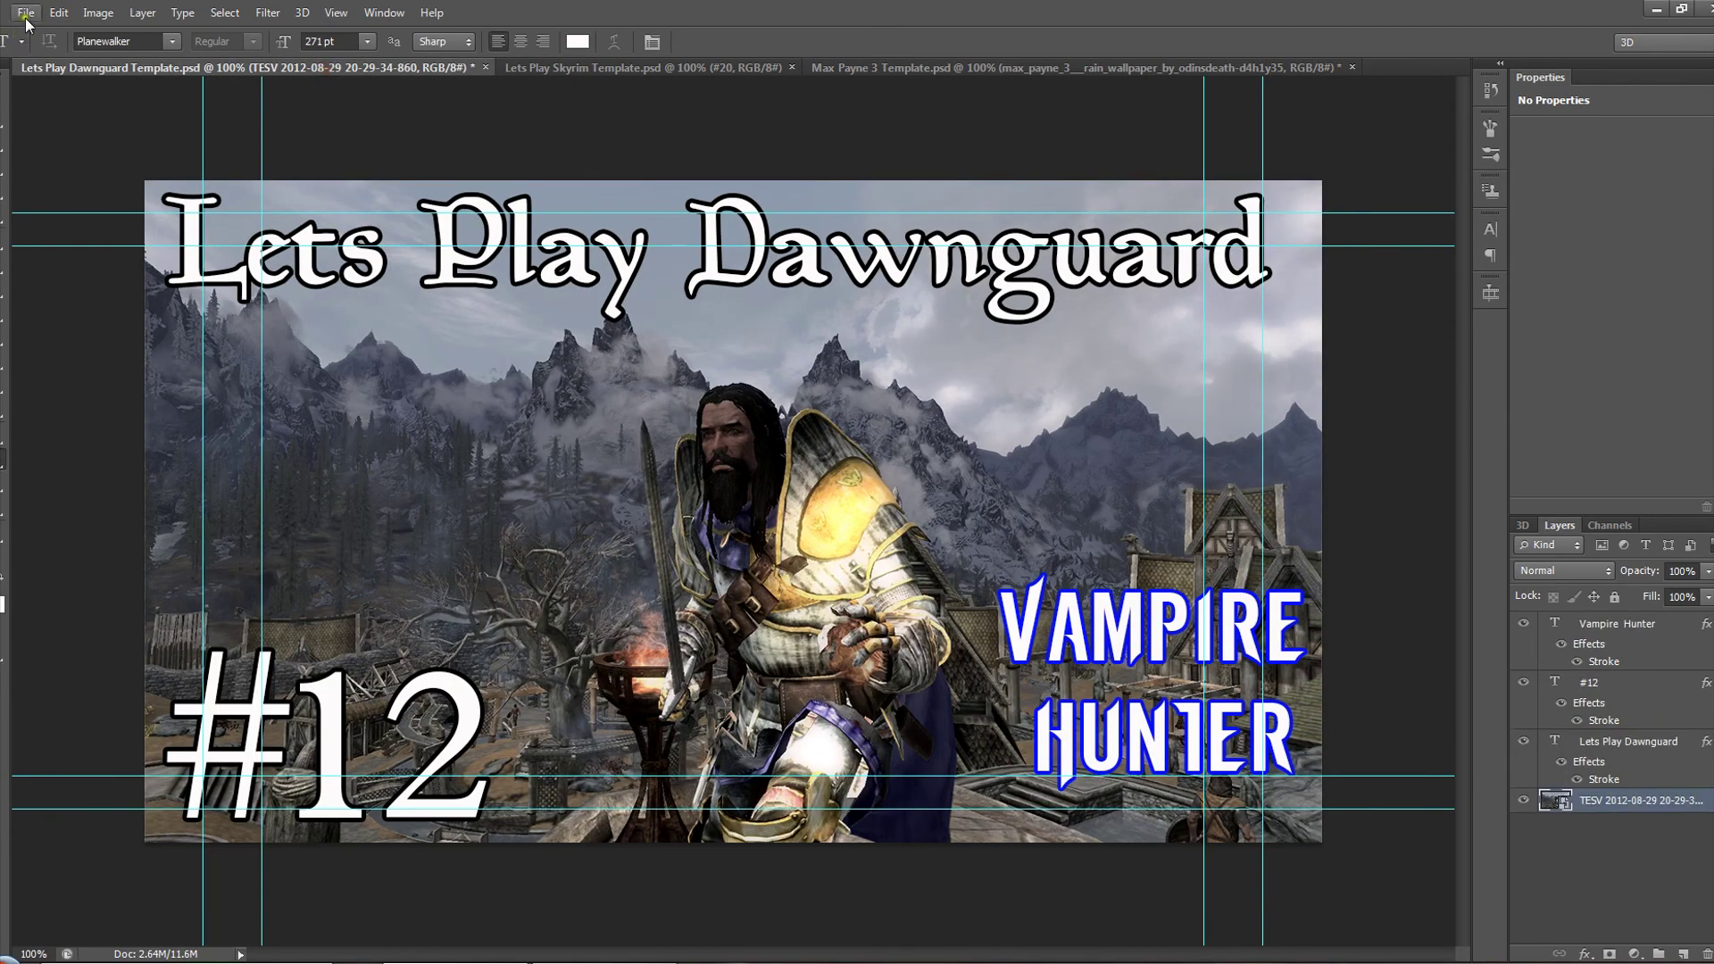
click(26, 12)
click(506, 777)
Change the episode number text from #12 to #13
click(472, 750)
key(BackSpace)
text(3)
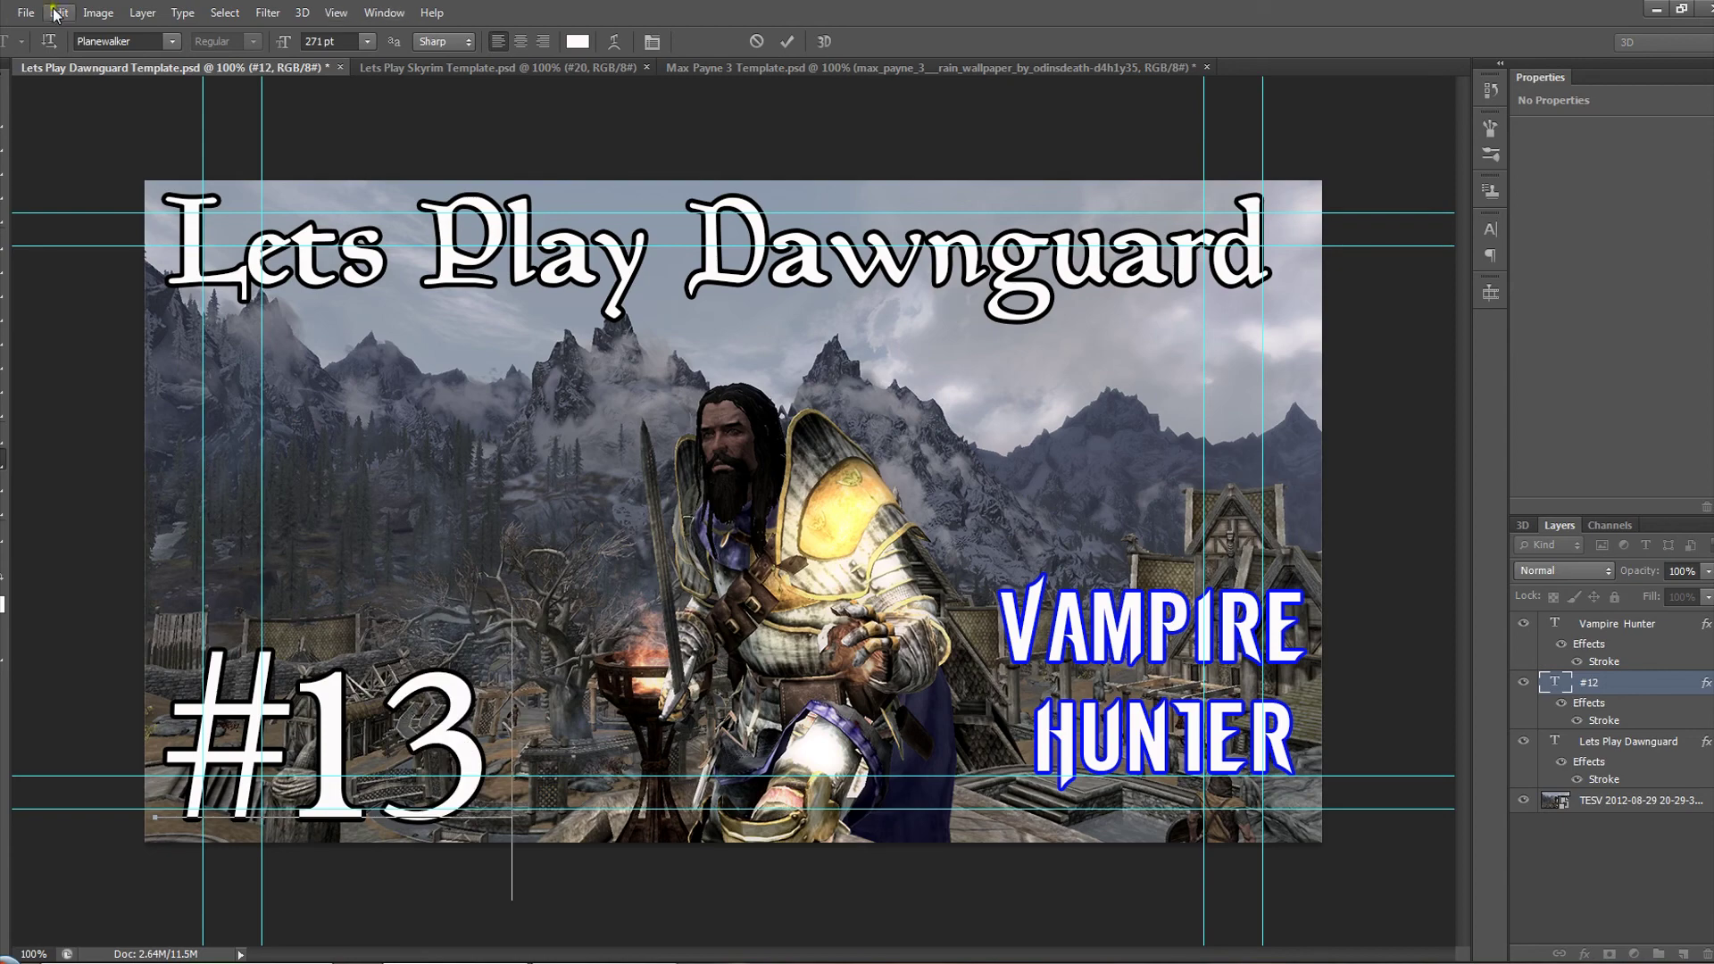
Save the thumbnail as a JPEG named 13 in the Dawnguard folder
click(26, 13)
click(114, 296)
text(13)
click(1135, 682)
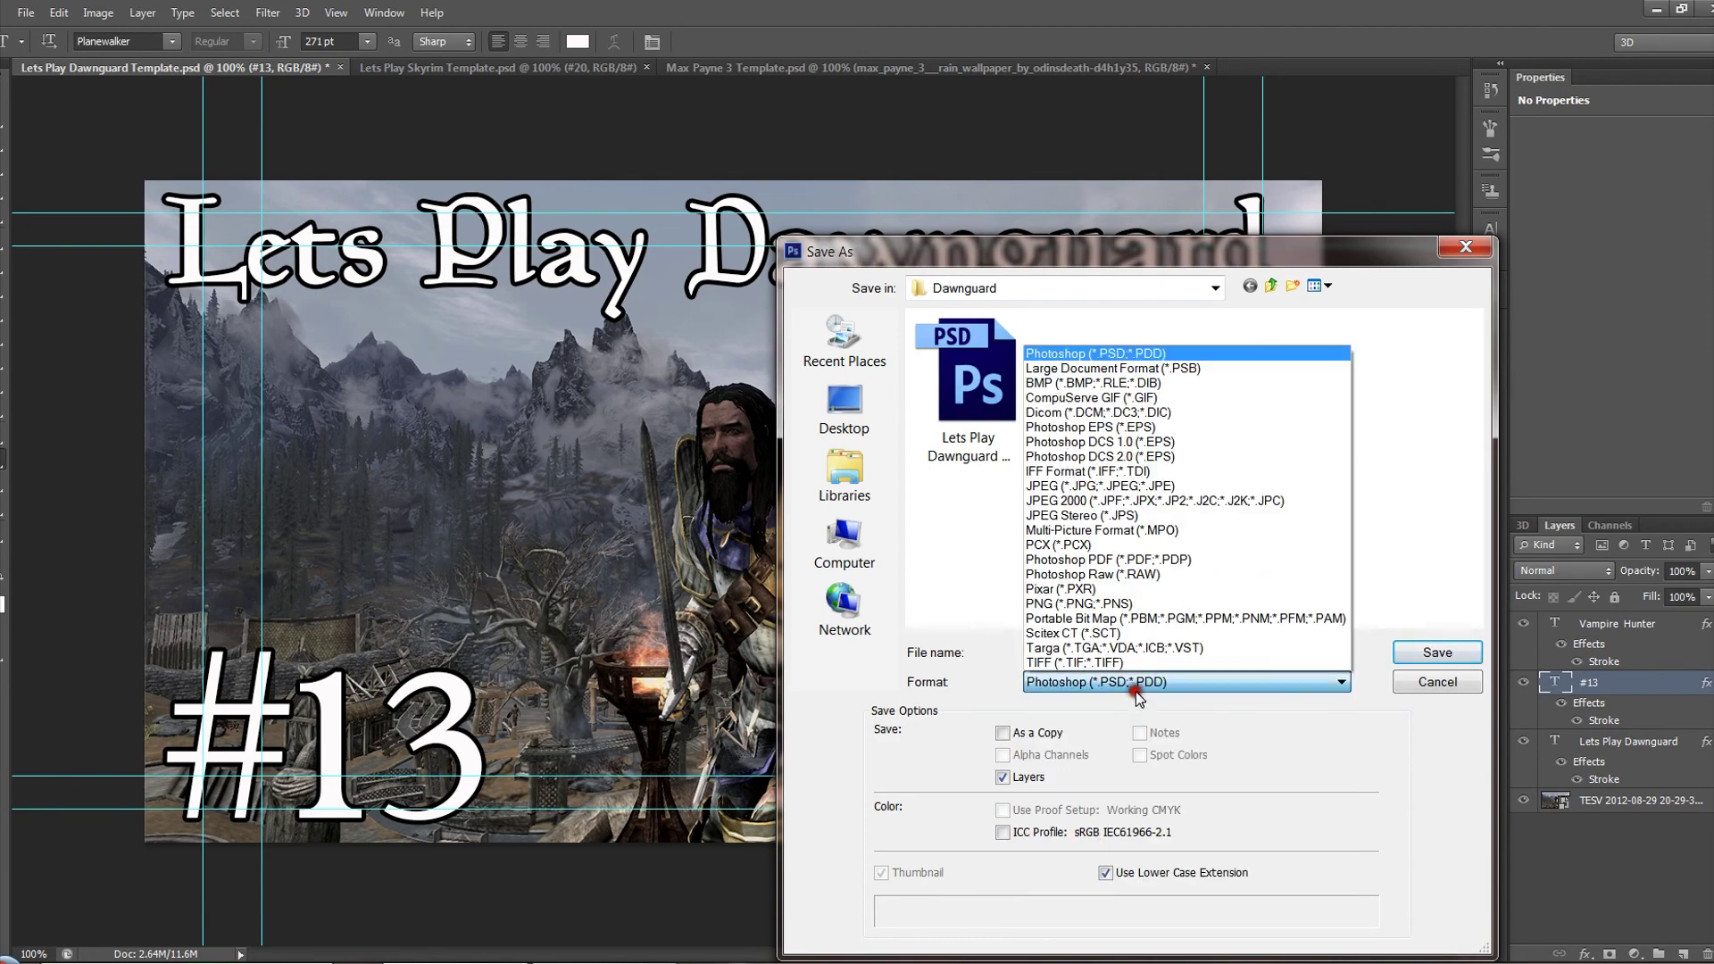
click(1166, 485)
click(1437, 653)
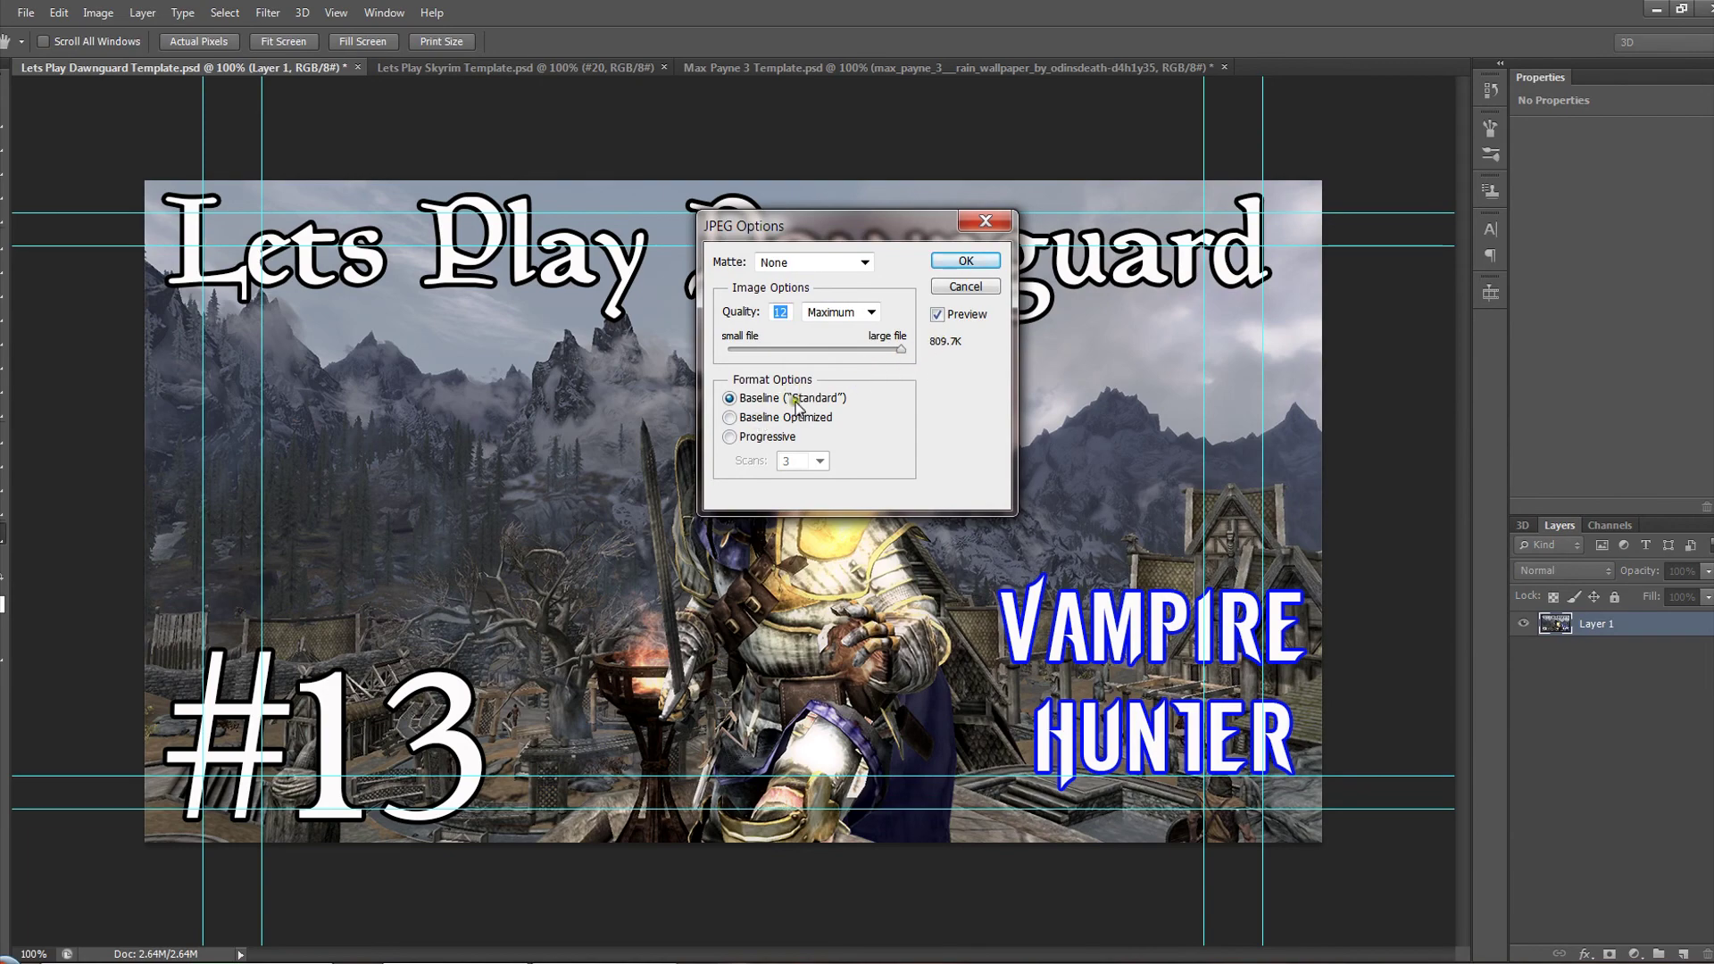
click(948, 261)
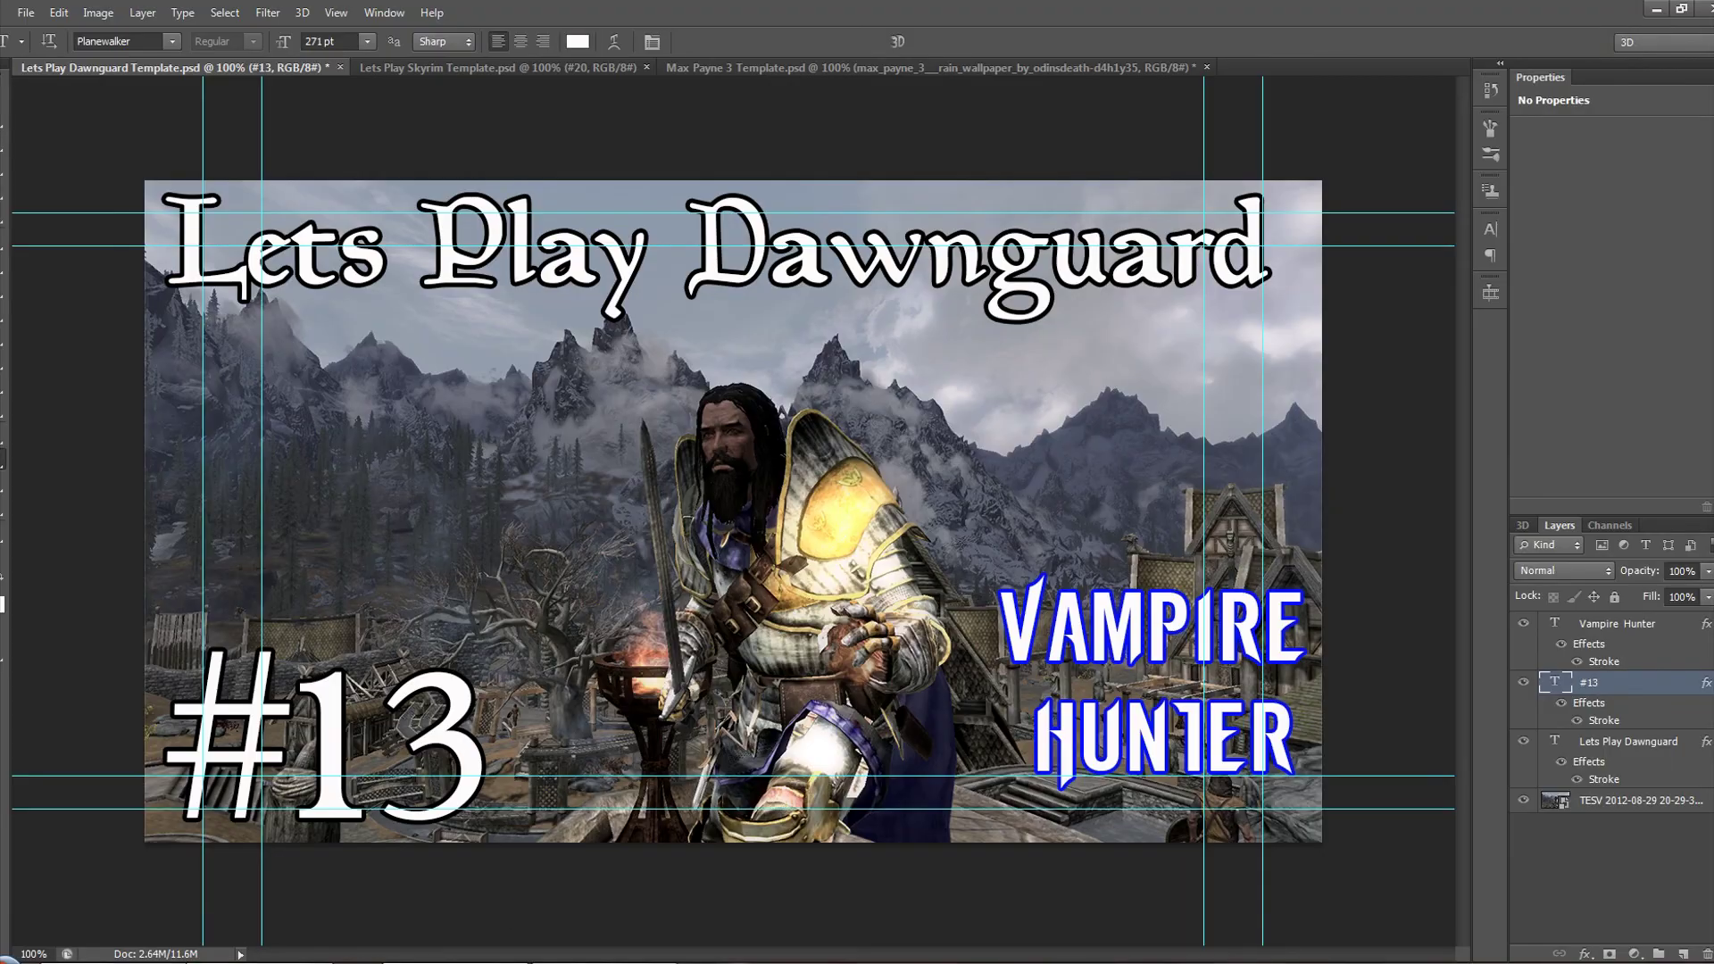
key(alt+Tab)
double_click(269, 240)
click(213, 355)
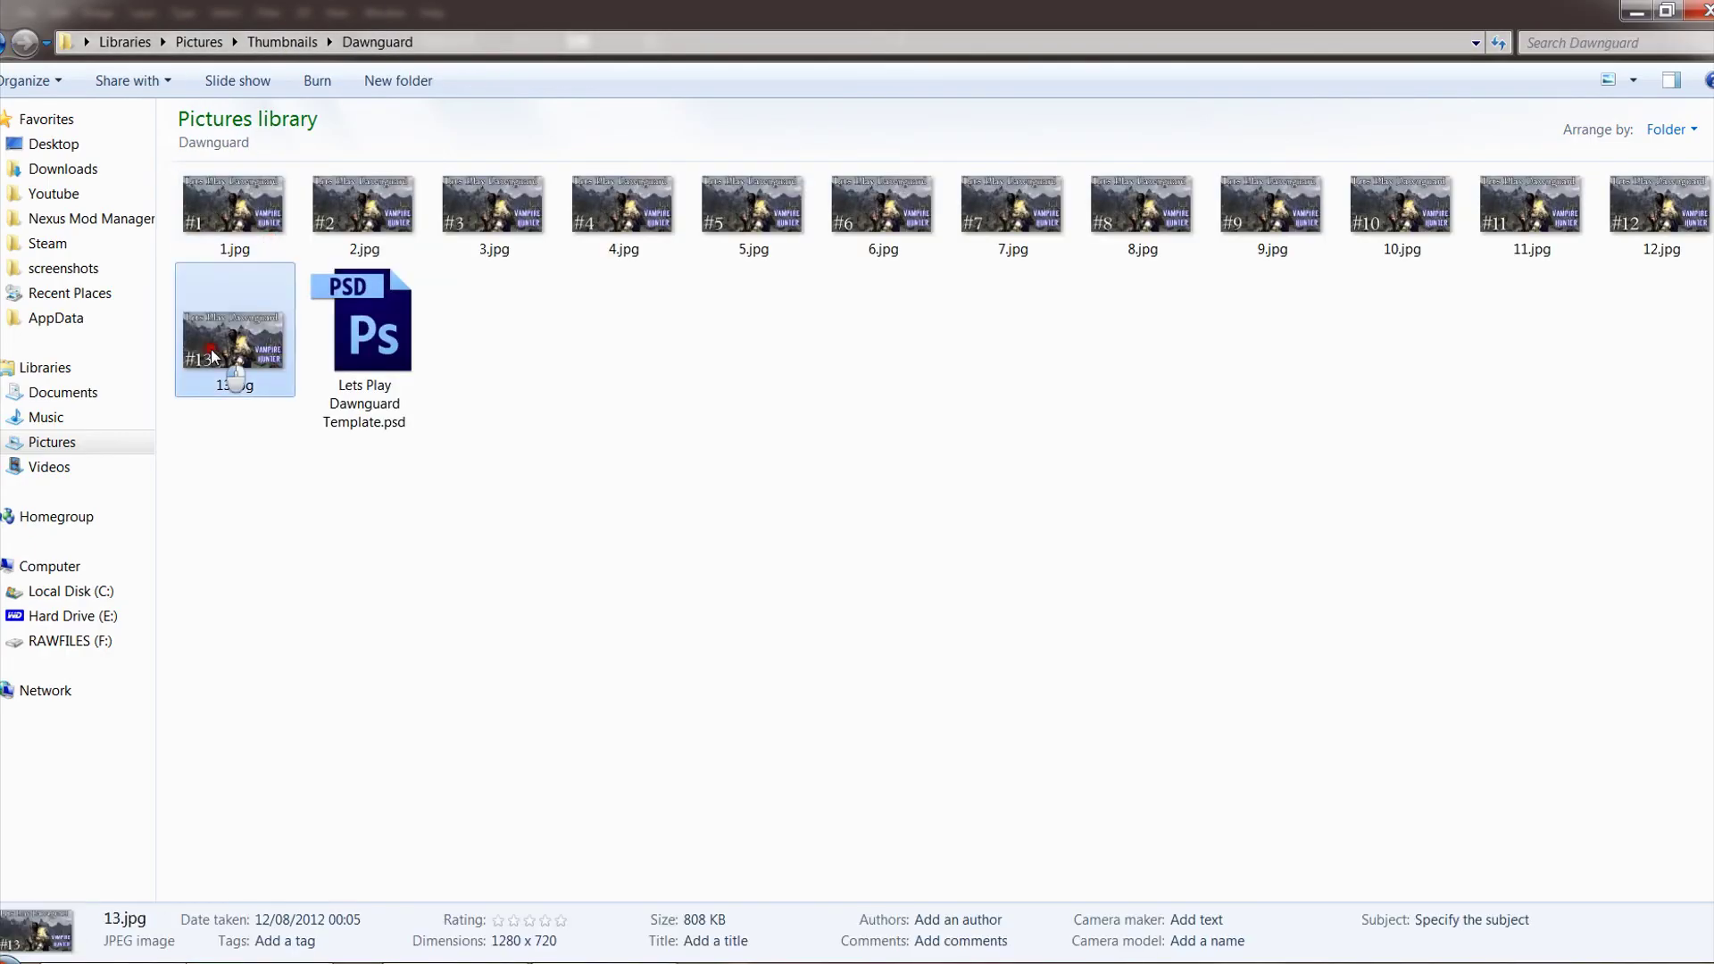
double_click(212, 356)
key(Left)
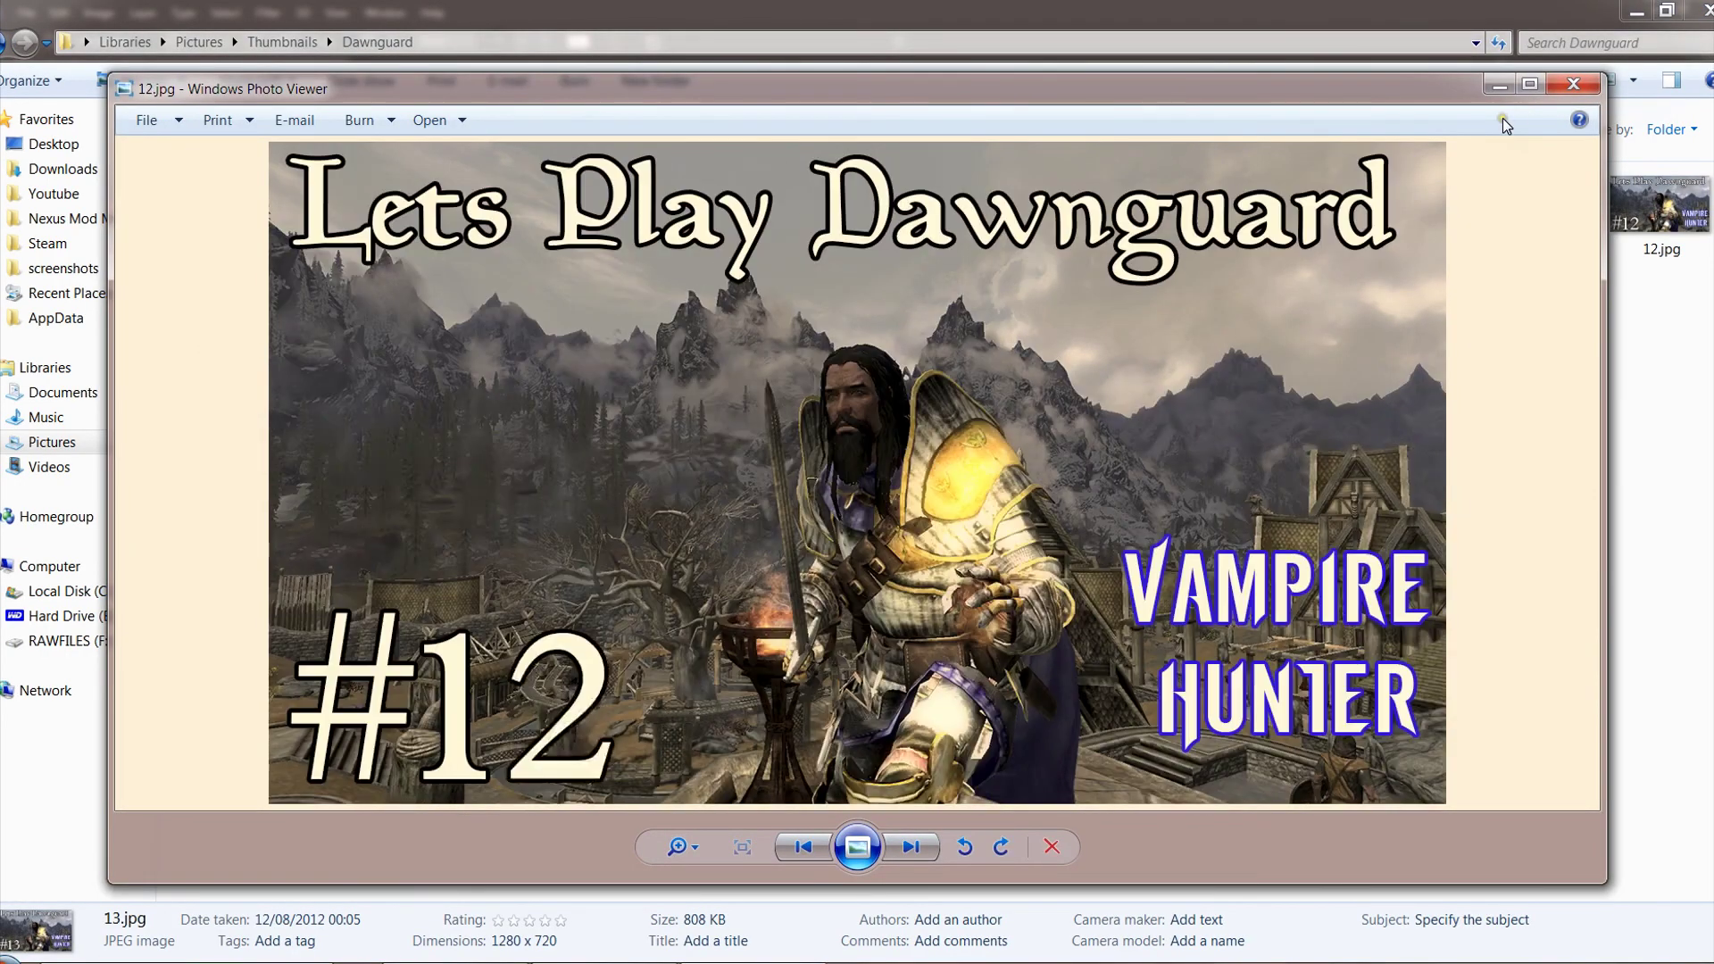
key(Left)
key(Left)
key(Left)
key(Left)
key(Left)
key(Left)
key(Left)
key(Left)
key(Left)
key(Left)
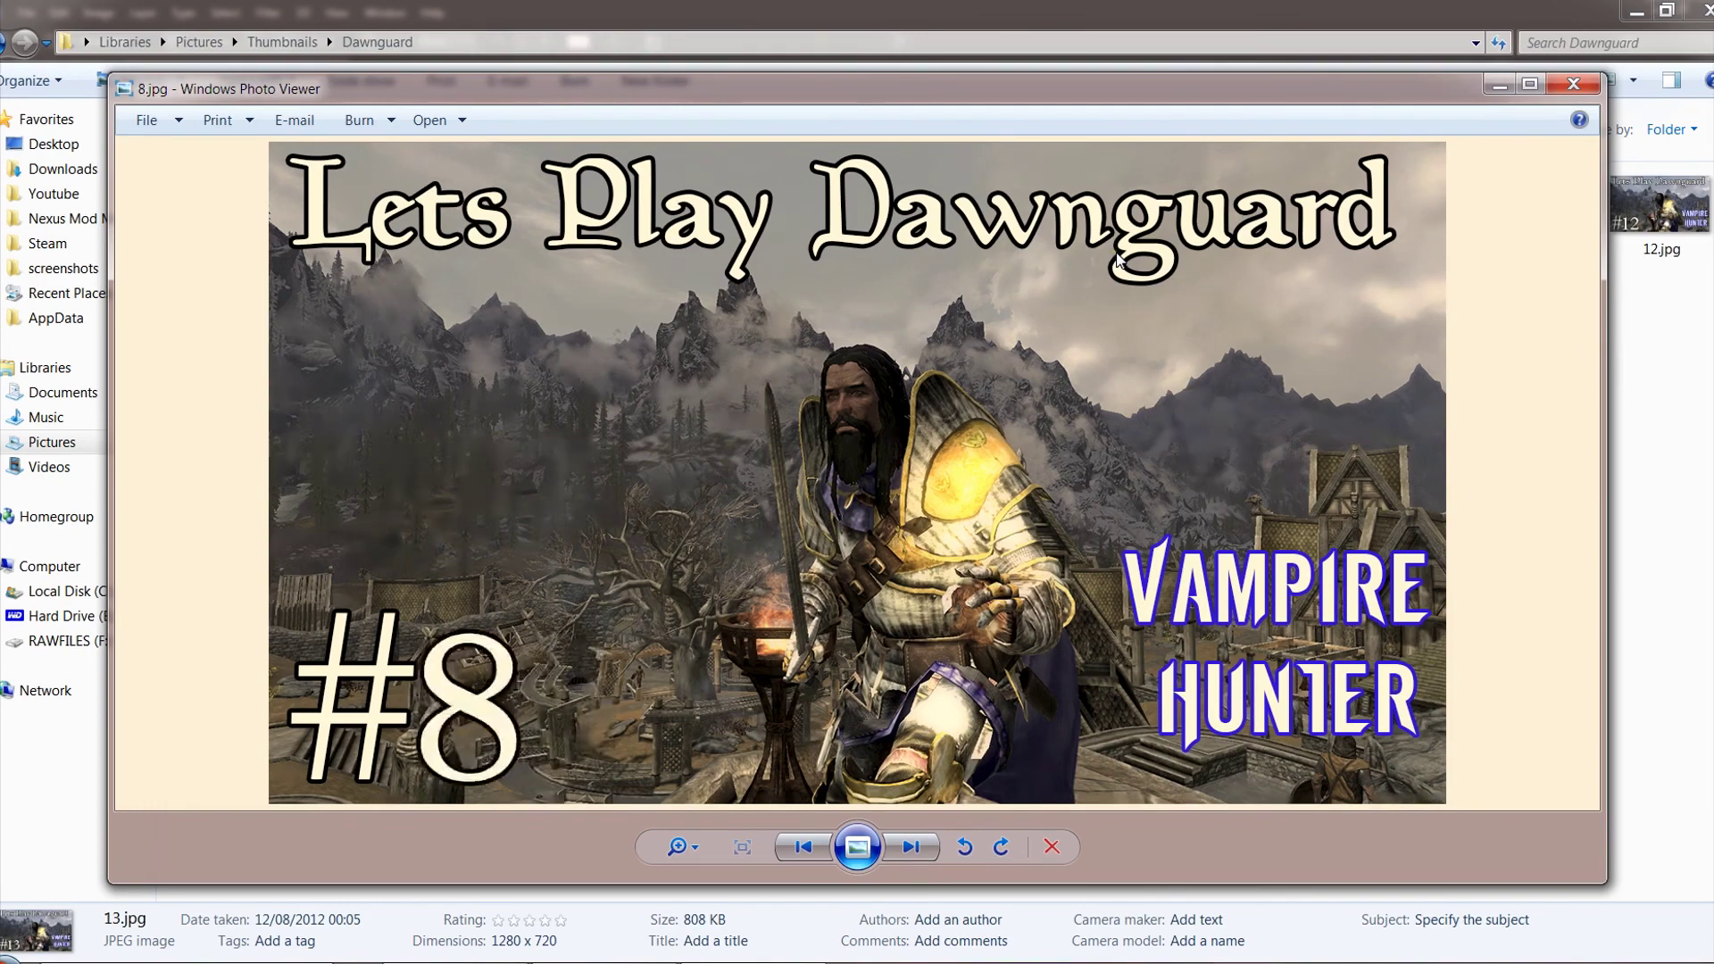
click(1585, 88)
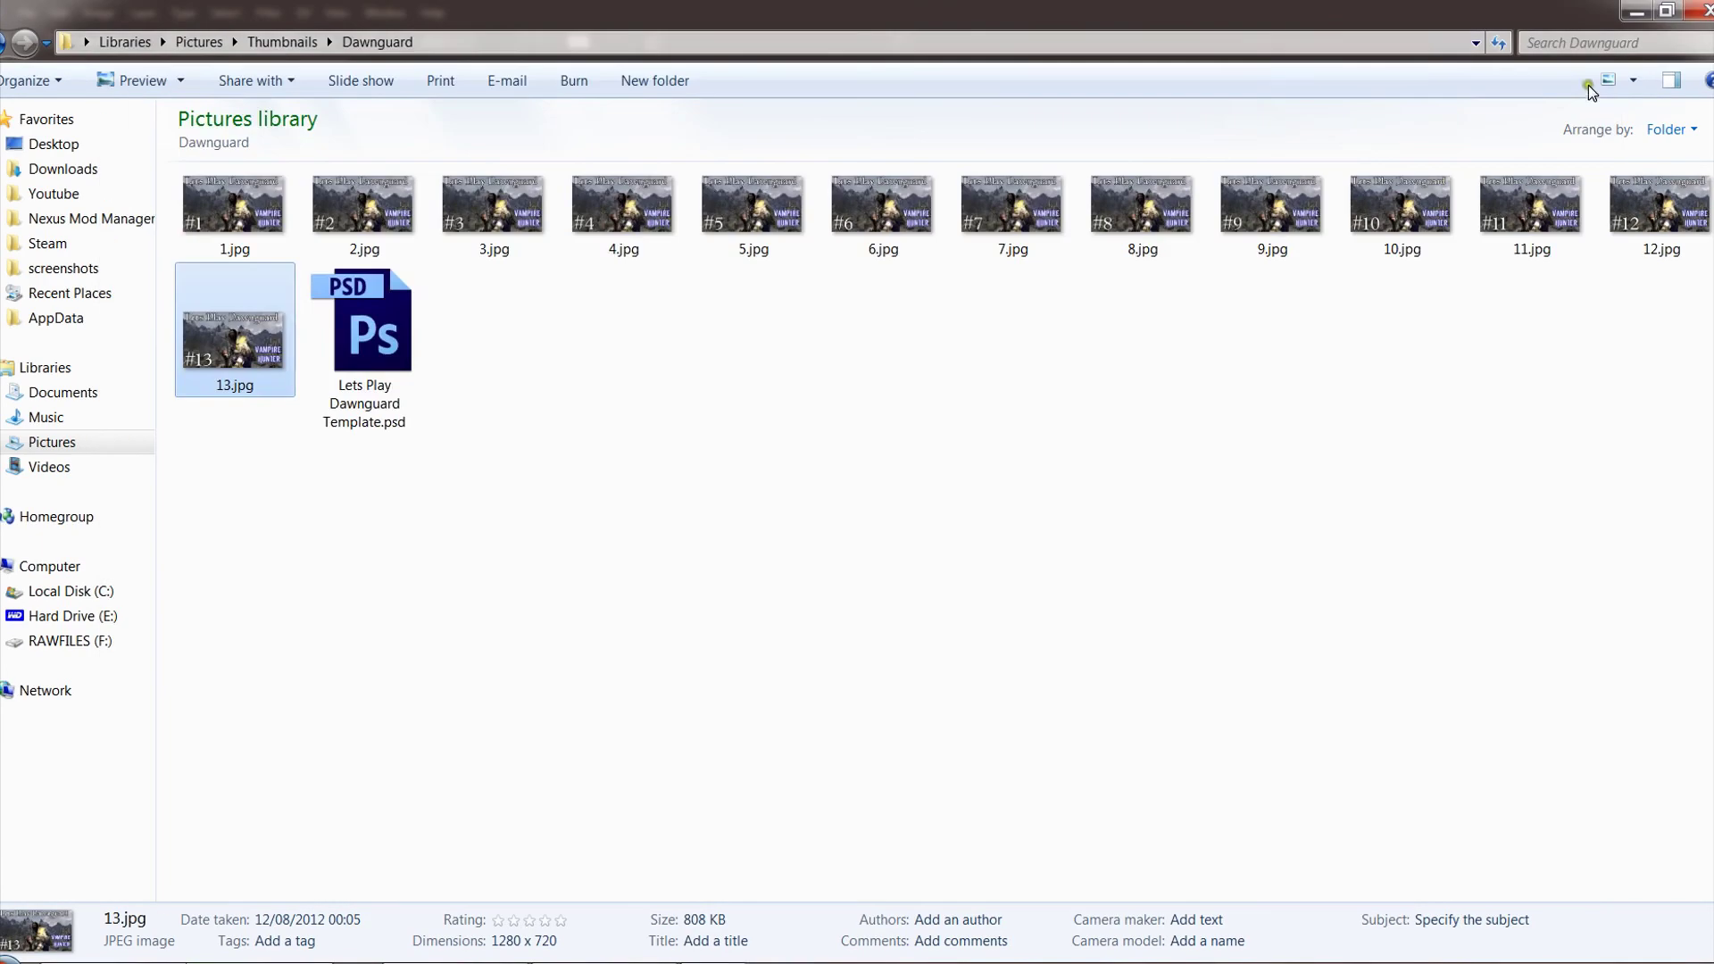
click(944, 528)
click(530, 935)
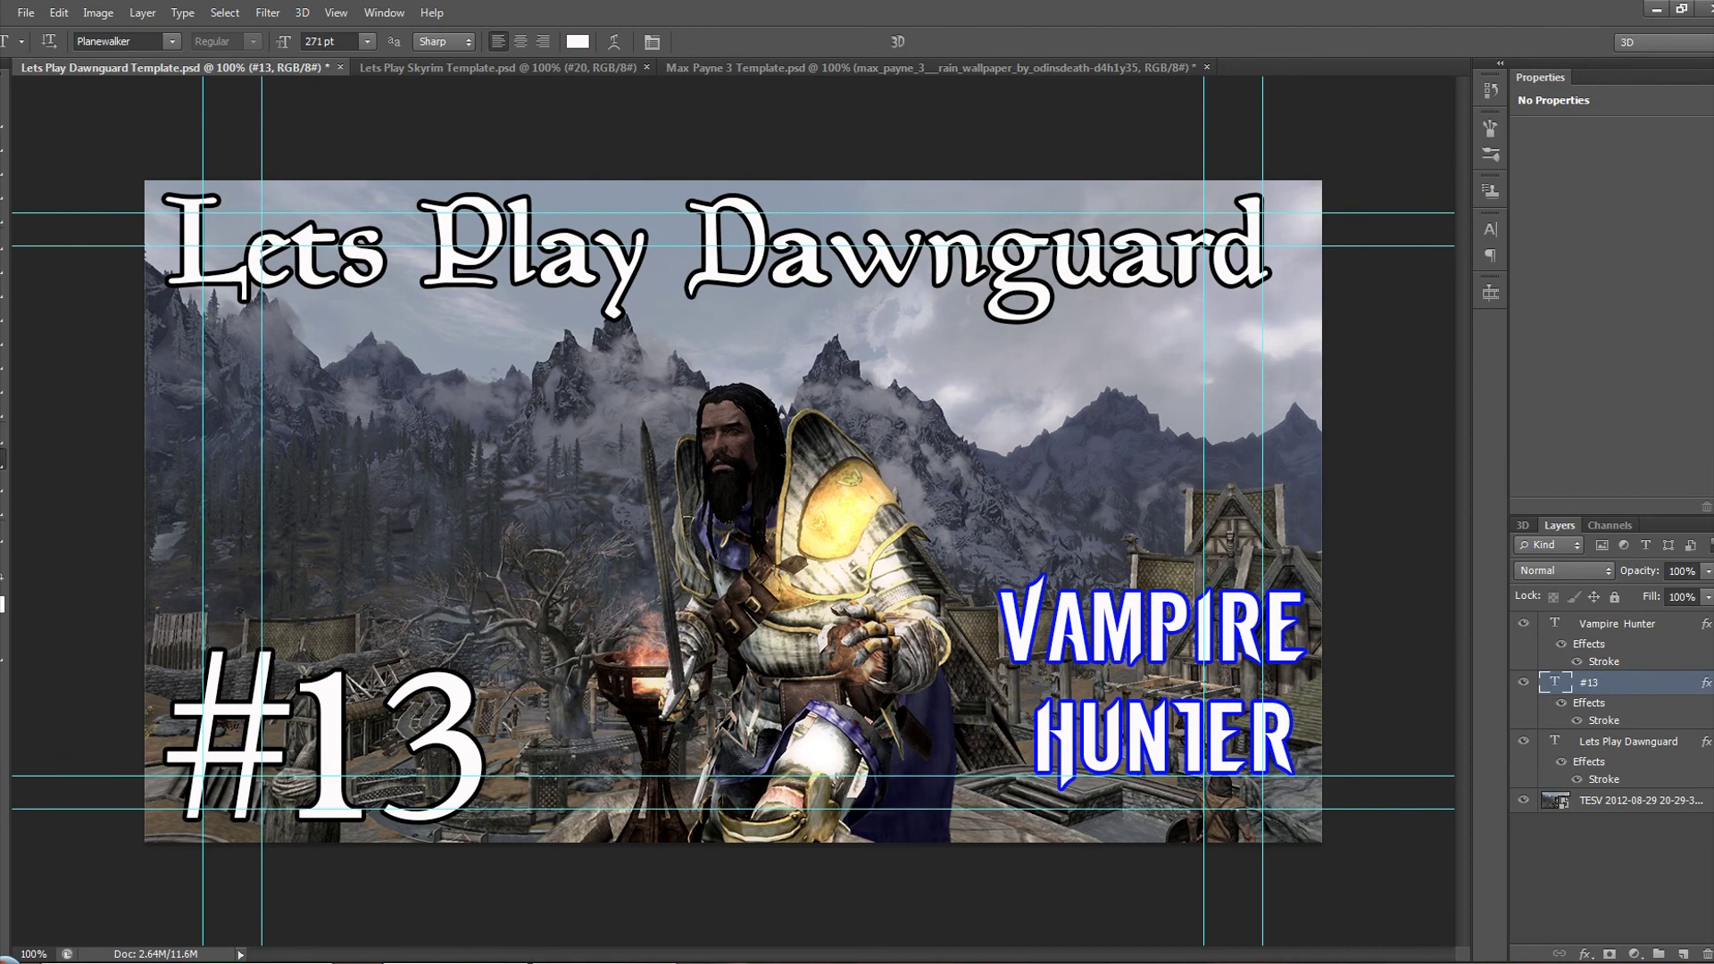